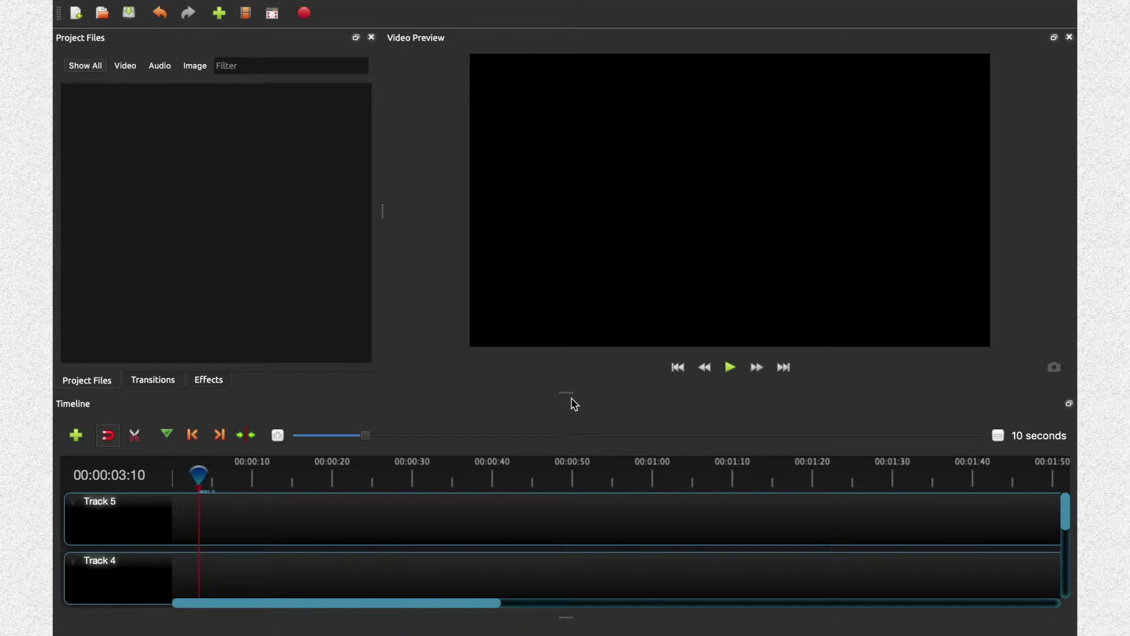
# Step: Enlarge the timeline area to show more tracks and look through Tracks 5 to 1
pyautogui.moveTo(560, 390); pyautogui.dragTo(545, 301)
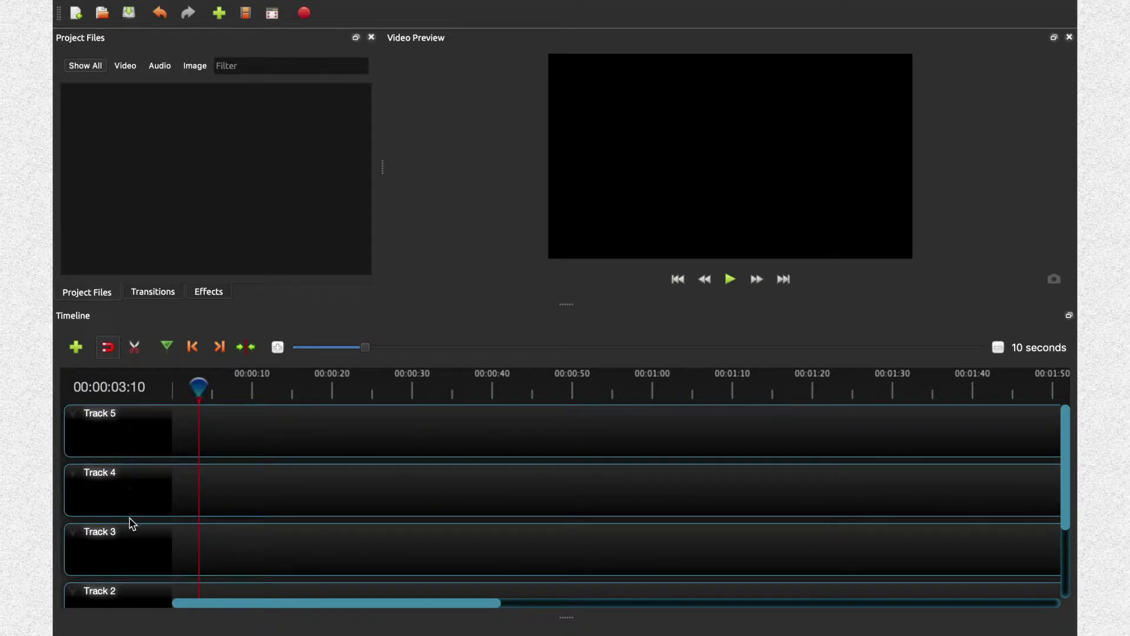
pyautogui.scroll(-3, 490, 453)
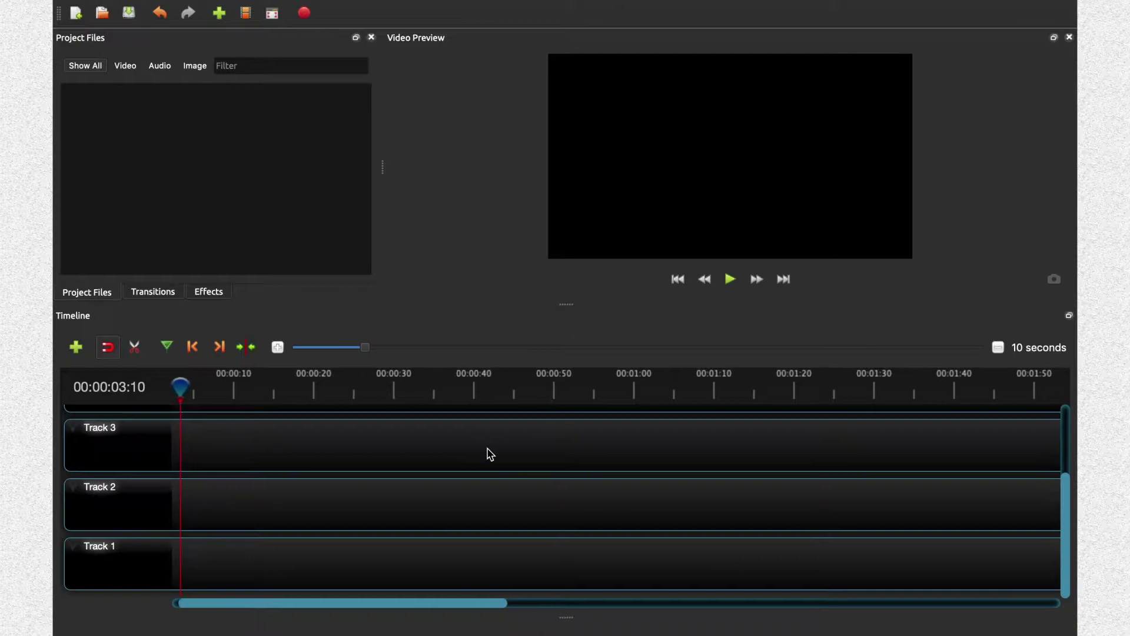
pyautogui.scroll(3, 490, 453)
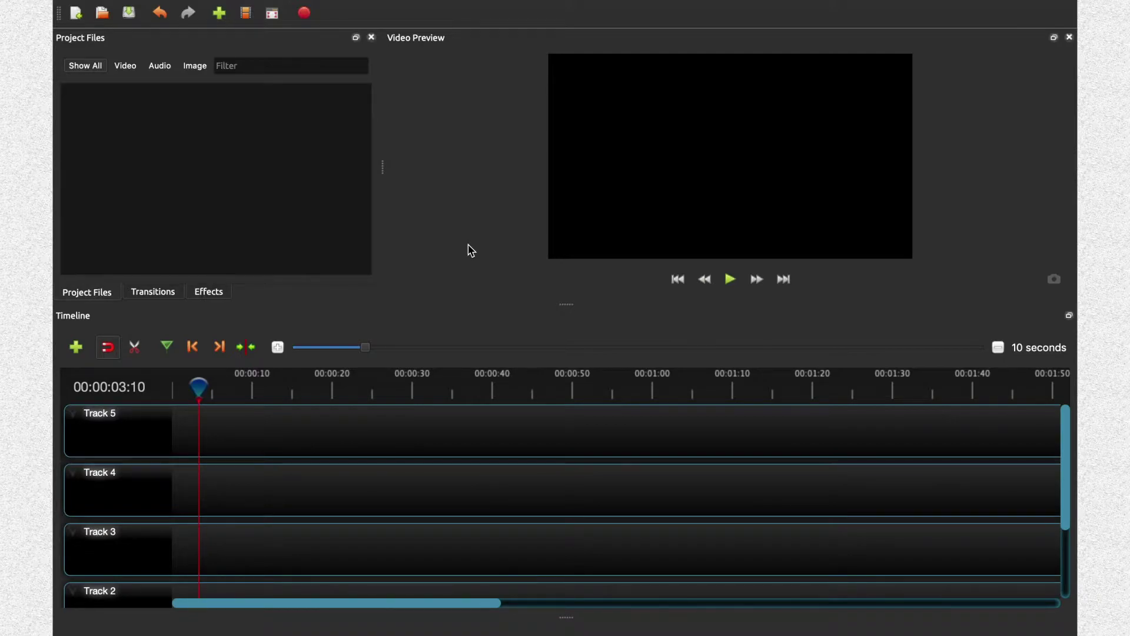
# Step: Take the editor out of full screen and shrink its window to uncover the files on the desktop
pyautogui.moveTo(194, 5)
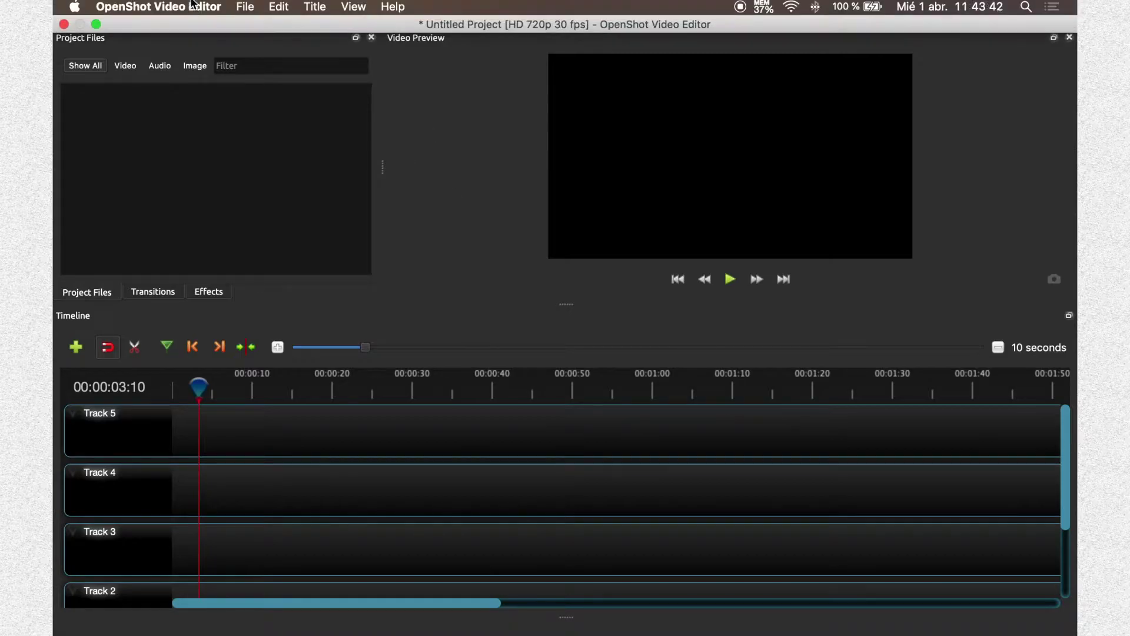
pyautogui.click(97, 24)
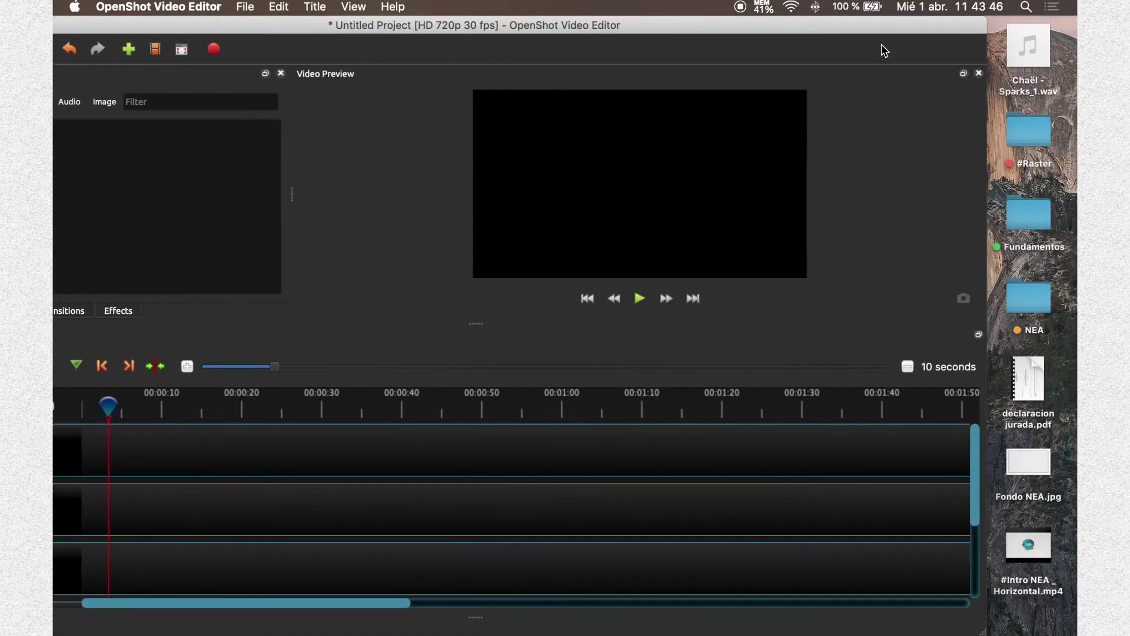
pyautogui.moveTo(976, 22); pyautogui.dragTo(798, 93)
pyautogui.moveTo(703, 110); pyautogui.dragTo(793, 61)
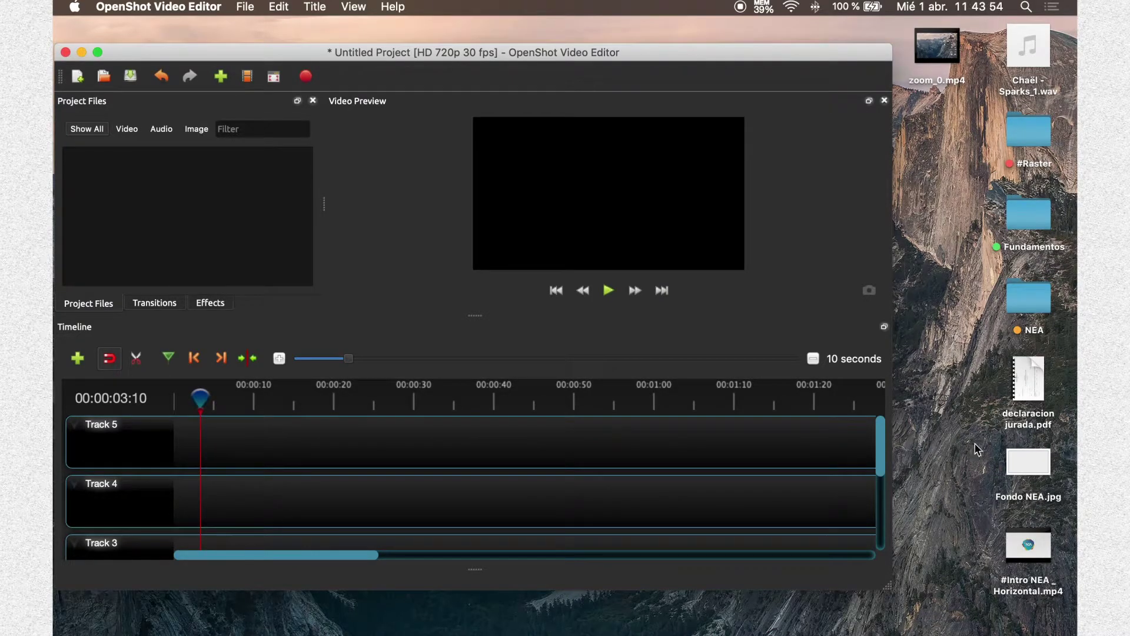
# Step: Import #Intro NEA _ Horizontal.mp4 from the desktop into the project files
pyautogui.click(1047, 559)
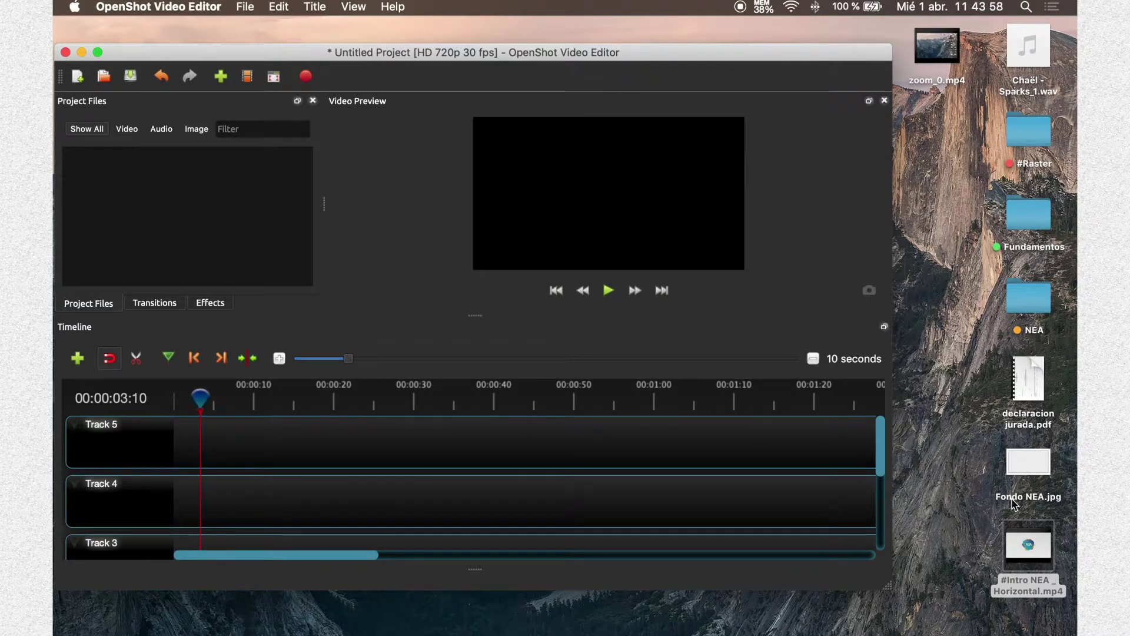
pyautogui.click(1027, 538)
pyautogui.moveTo(1027, 538); pyautogui.dragTo(234, 209)
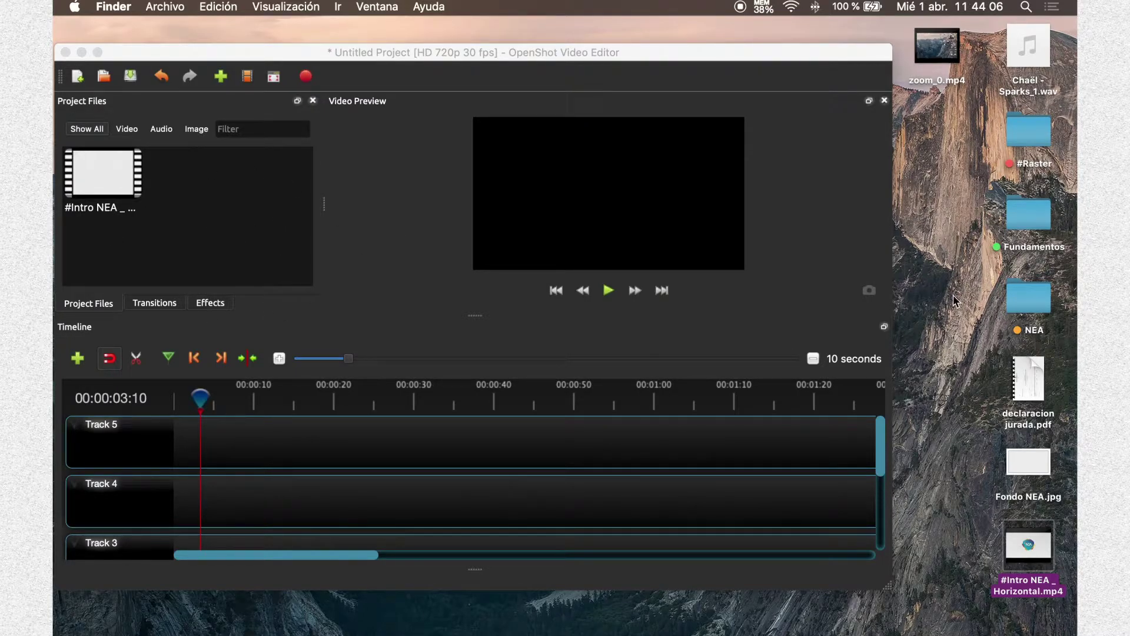
# Step: Listen to Chaël - Sparks_1.wav on the desktop and import it into the project files
pyautogui.click(1028, 54)
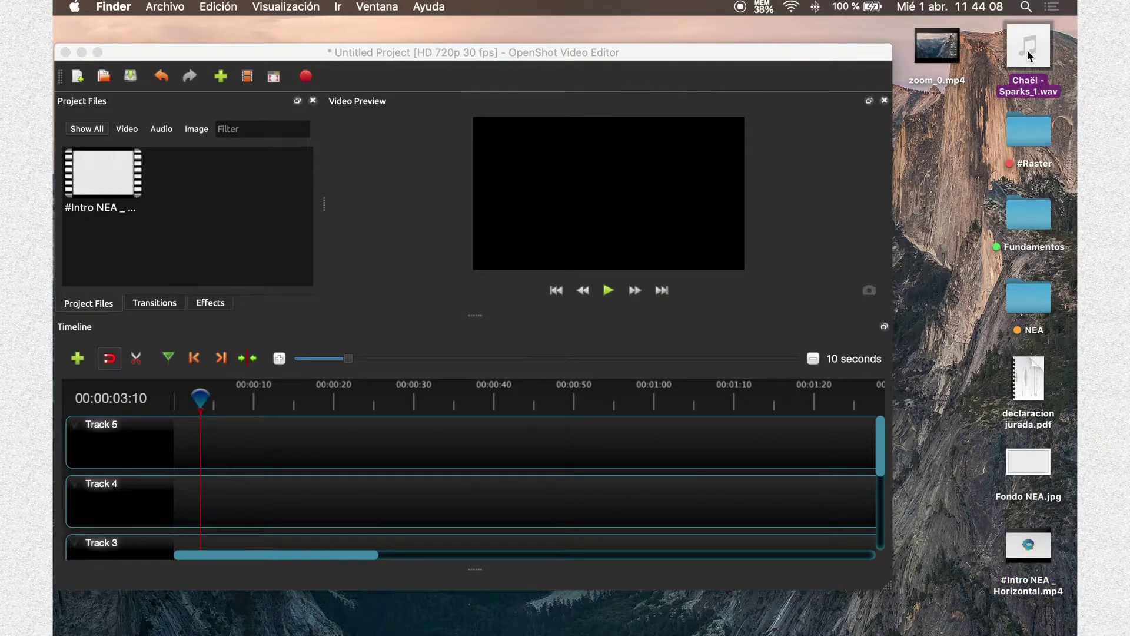
pyautogui.press('space')
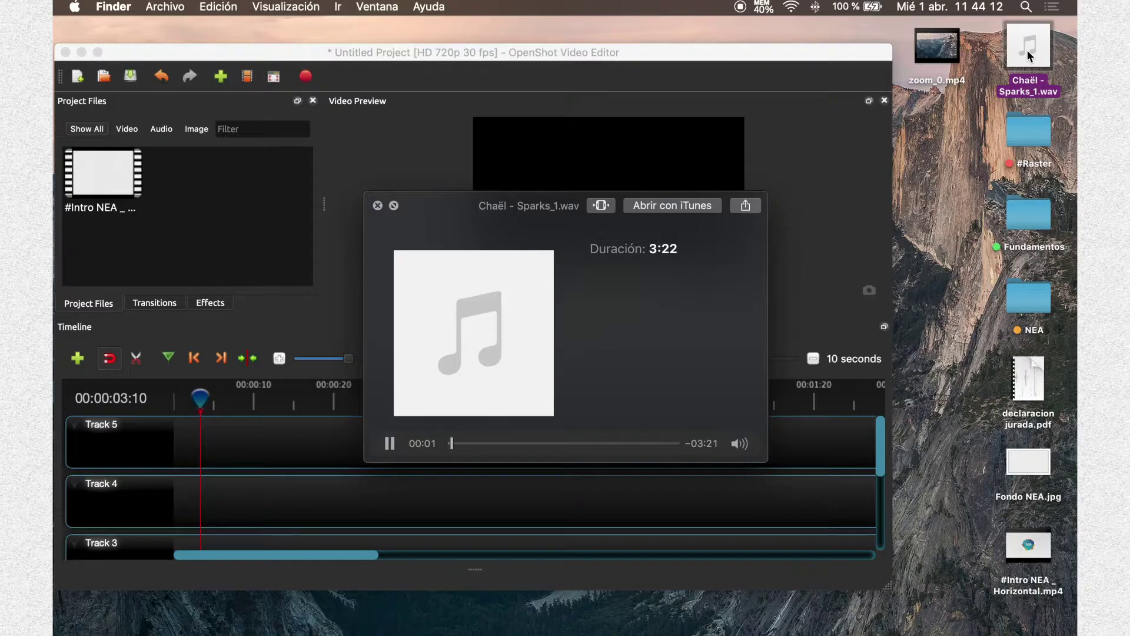
pyautogui.press('space')
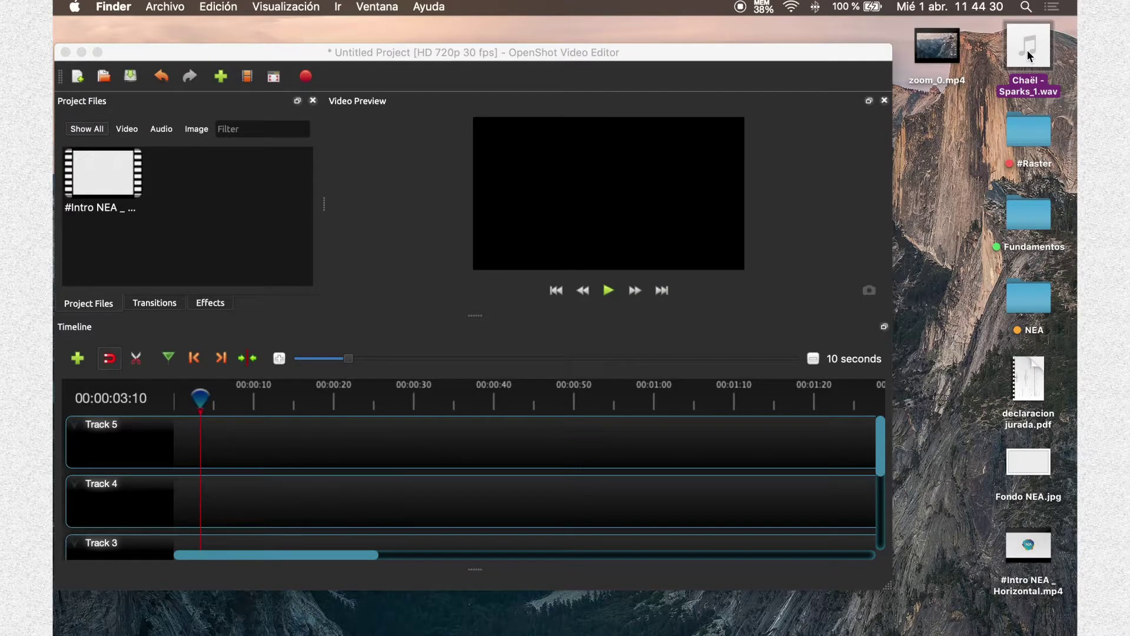
pyautogui.moveTo(1027, 50); pyautogui.dragTo(209, 215)
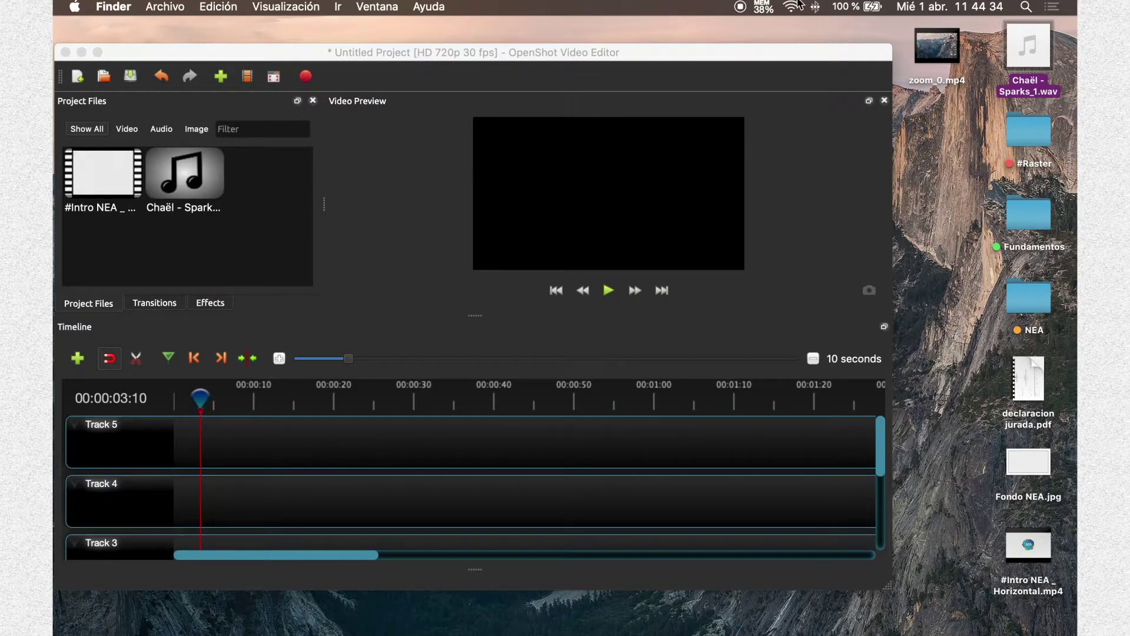
# Step: Import zoom_0.mp4 from the desktop into the project files and return the editor to full screen
pyautogui.click(95, 188)
pyautogui.click(186, 170)
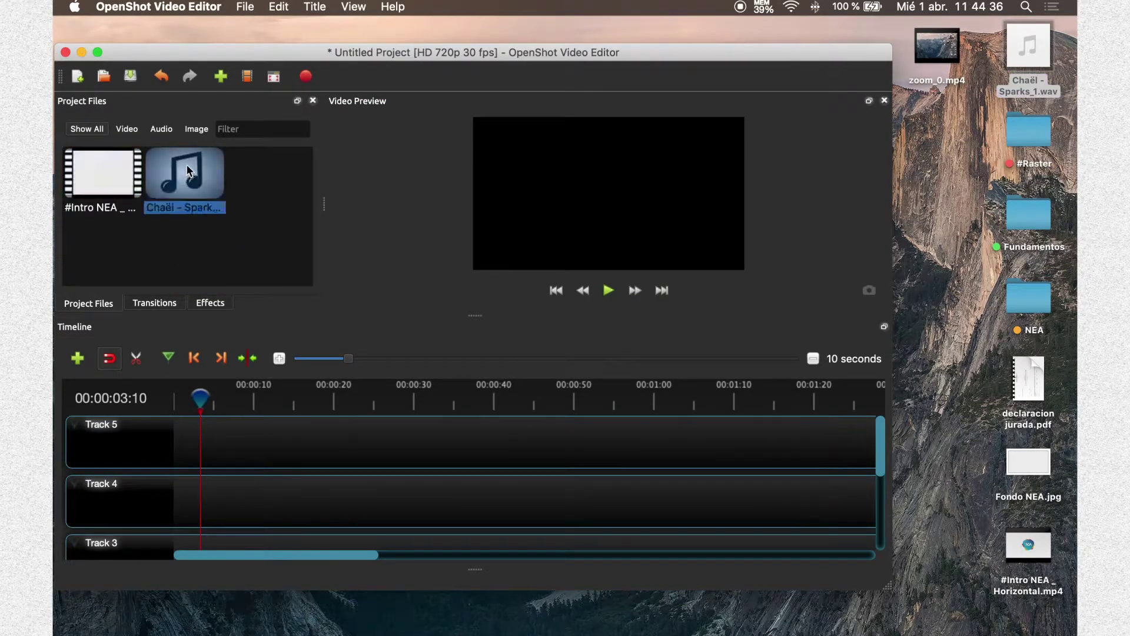
pyautogui.click(274, 190)
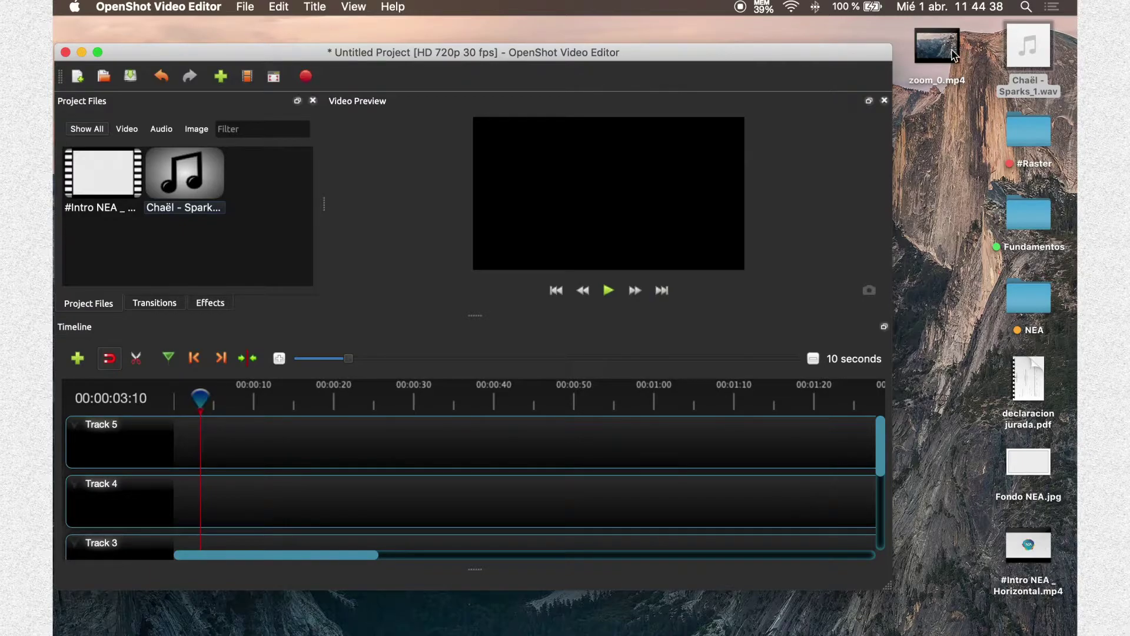
pyautogui.moveTo(954, 55); pyautogui.dragTo(280, 222)
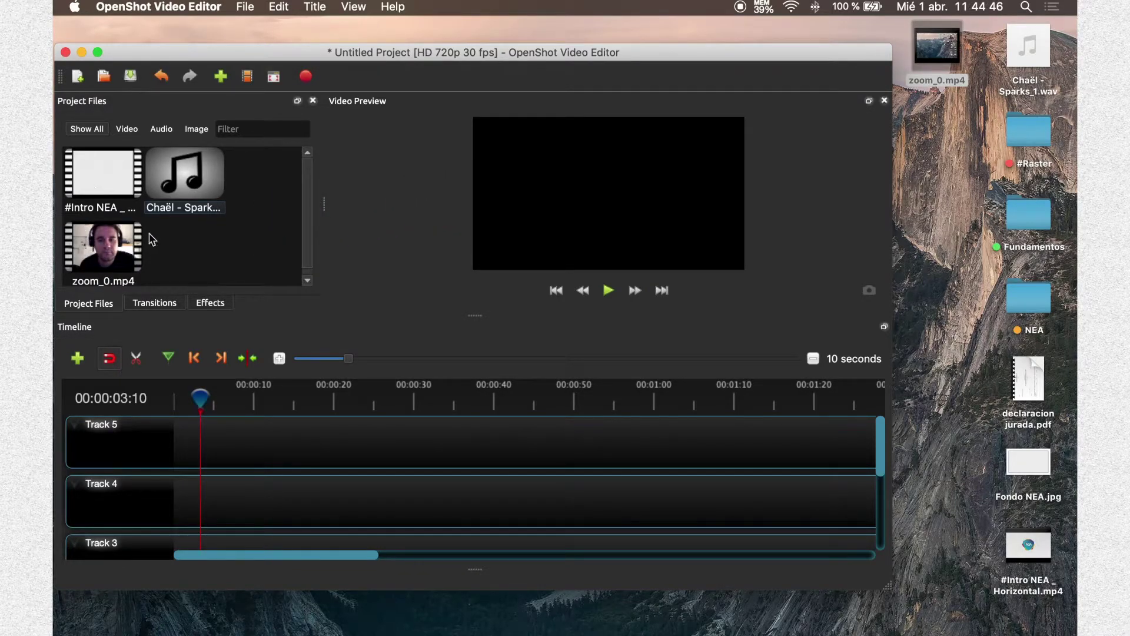
pyautogui.click(98, 52)
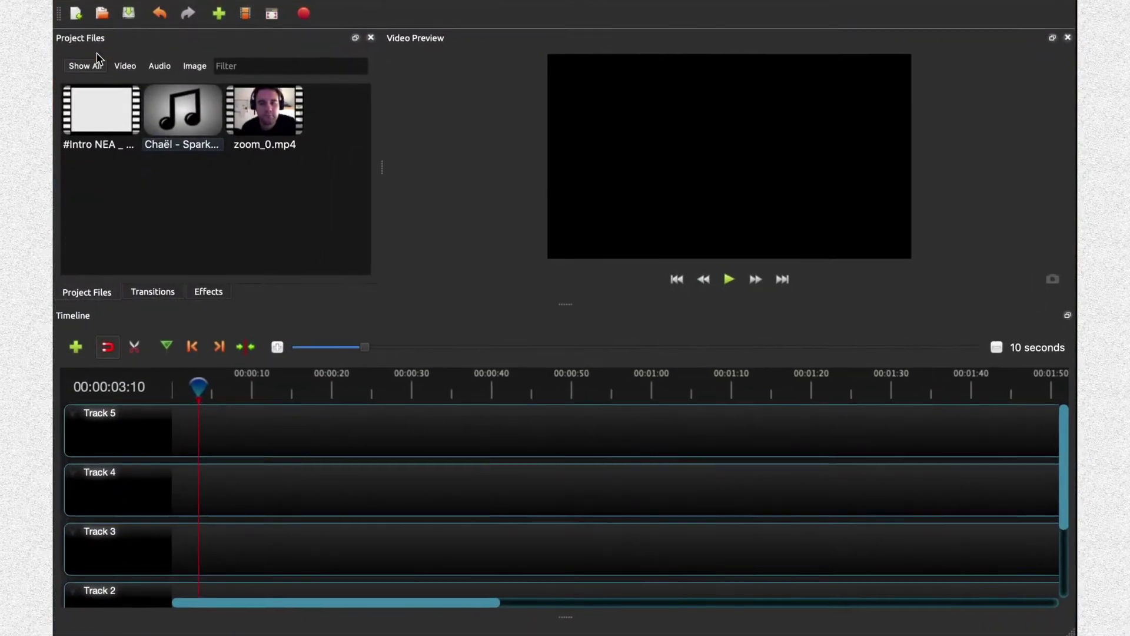
# Step: Place the #Intro NEA clip at the start of Track 5 and play it back
pyautogui.click(91, 95)
pyautogui.moveTo(114, 128); pyautogui.dragTo(289, 428)
pyautogui.click(565, 266)
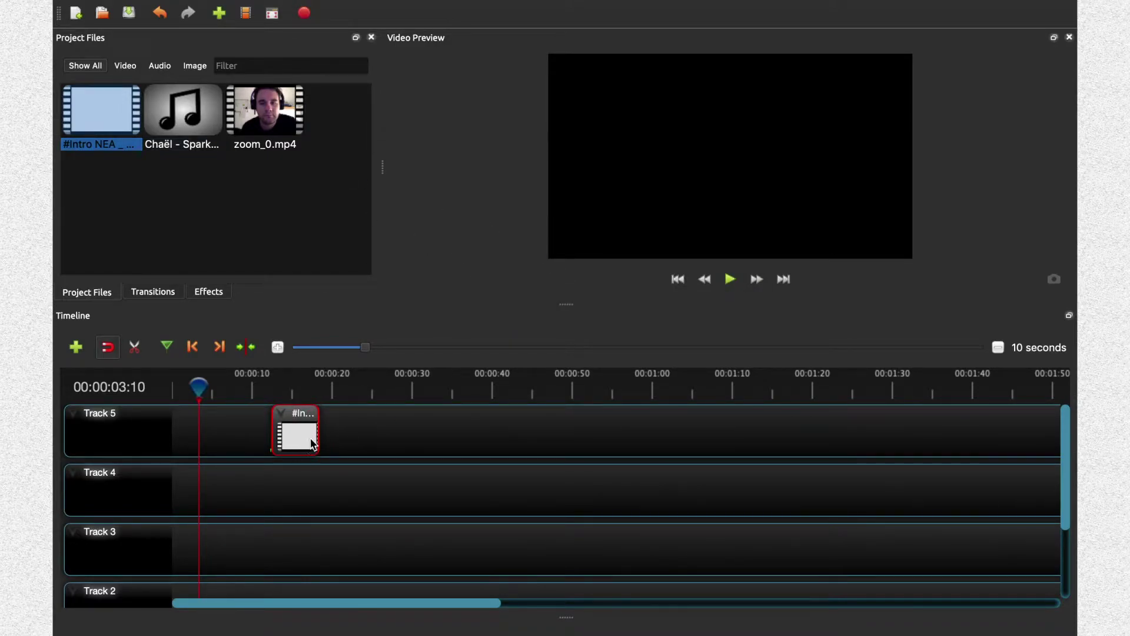
pyautogui.moveTo(308, 440); pyautogui.dragTo(220, 437)
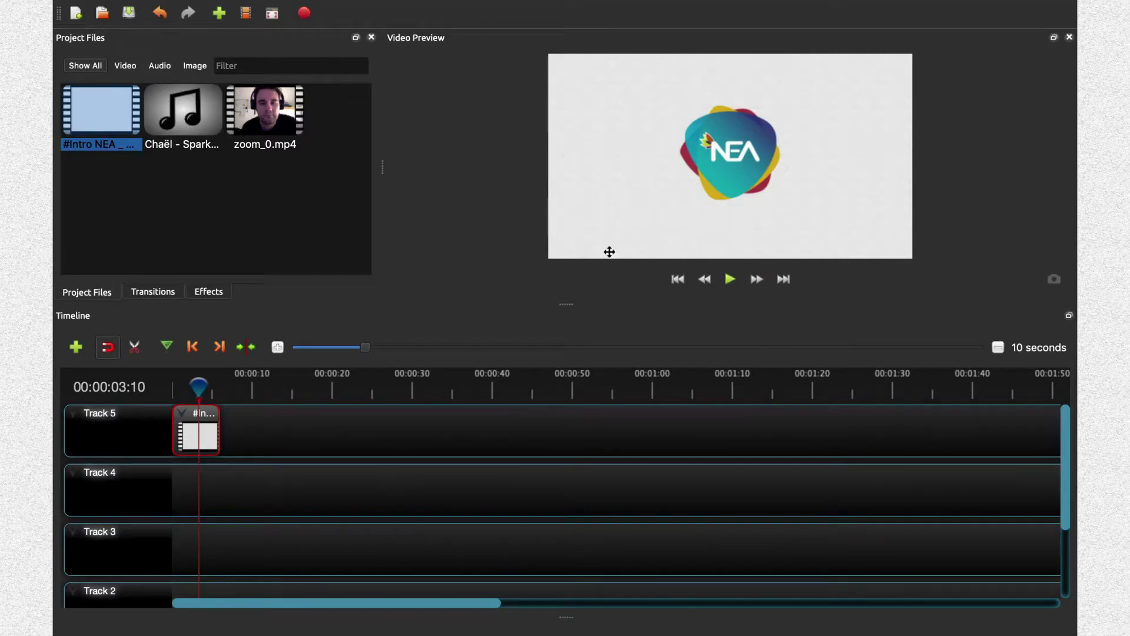
pyautogui.click(730, 281)
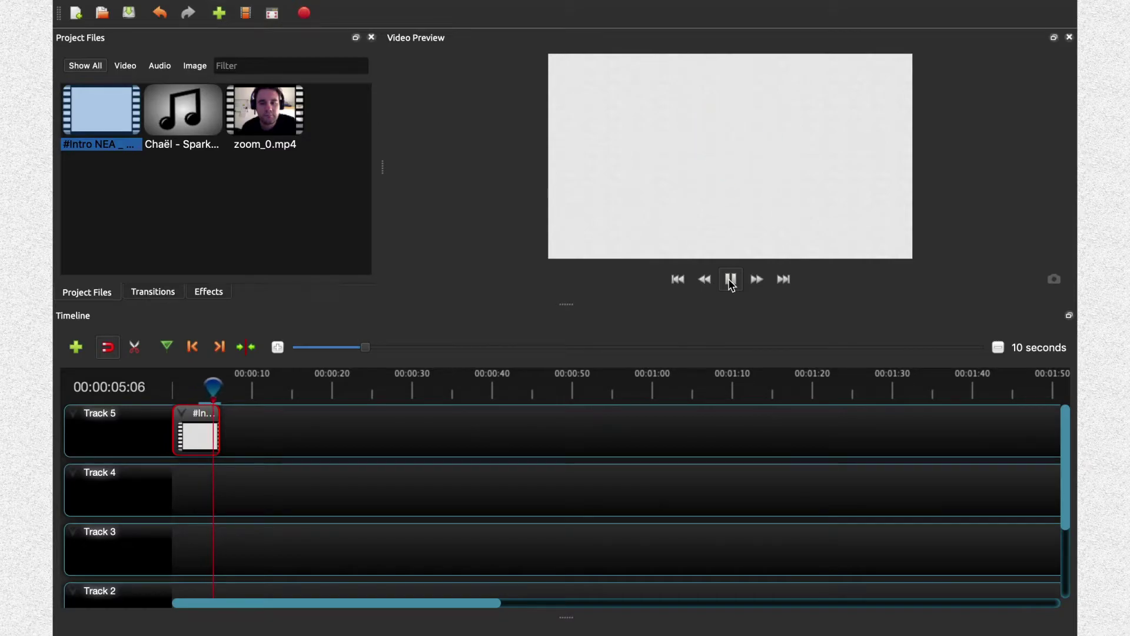
# Step: Try snapping the intro clip to the playhead at 00:00:02:28 and return the clip to the start of Track 5
pyautogui.moveTo(217, 387); pyautogui.dragTo(195, 388)
pyautogui.moveTo(203, 438); pyautogui.dragTo(354, 449)
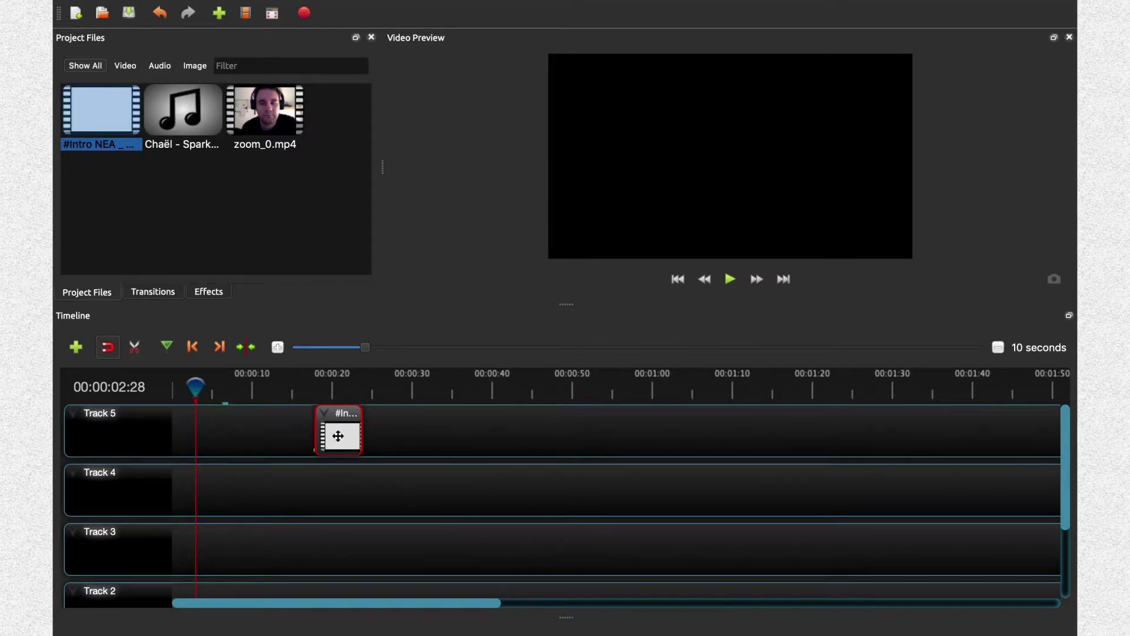
pyautogui.moveTo(332, 436); pyautogui.dragTo(225, 434)
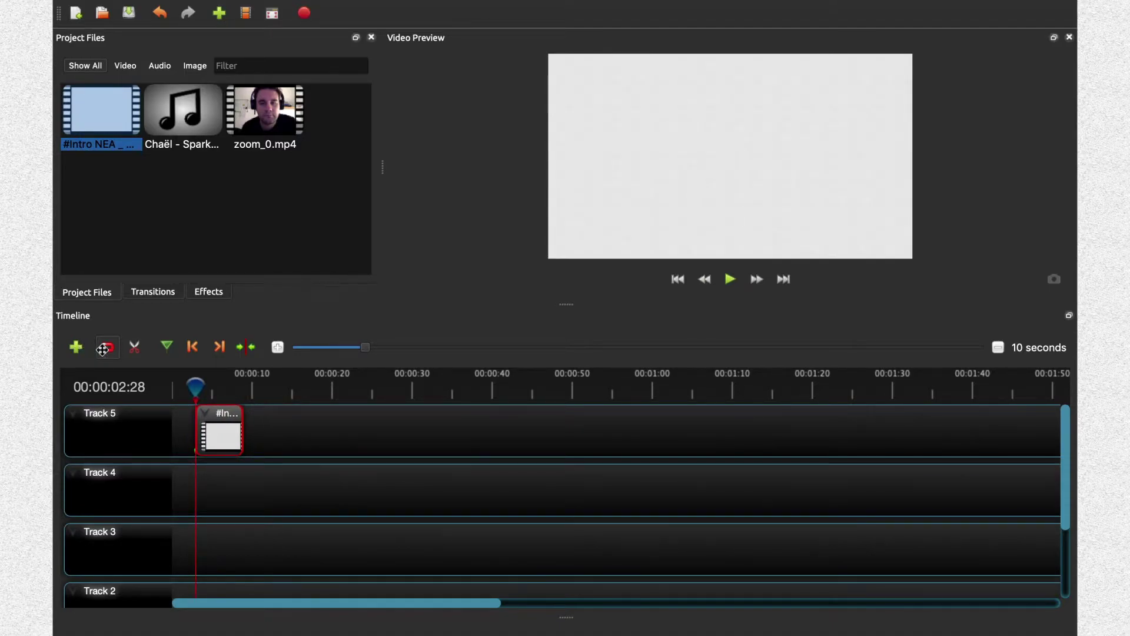
pyautogui.moveTo(217, 436); pyautogui.dragTo(178, 428)
pyautogui.click(117, 349)
pyautogui.moveTo(196, 393); pyautogui.dragTo(279, 390)
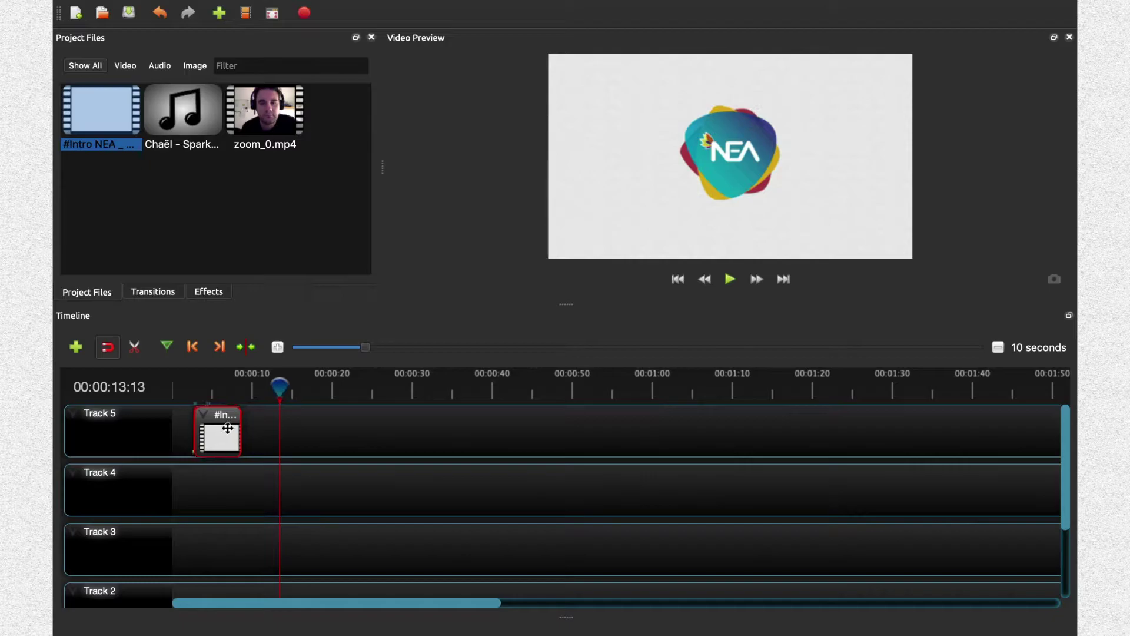
pyautogui.moveTo(231, 430); pyautogui.dragTo(208, 429)
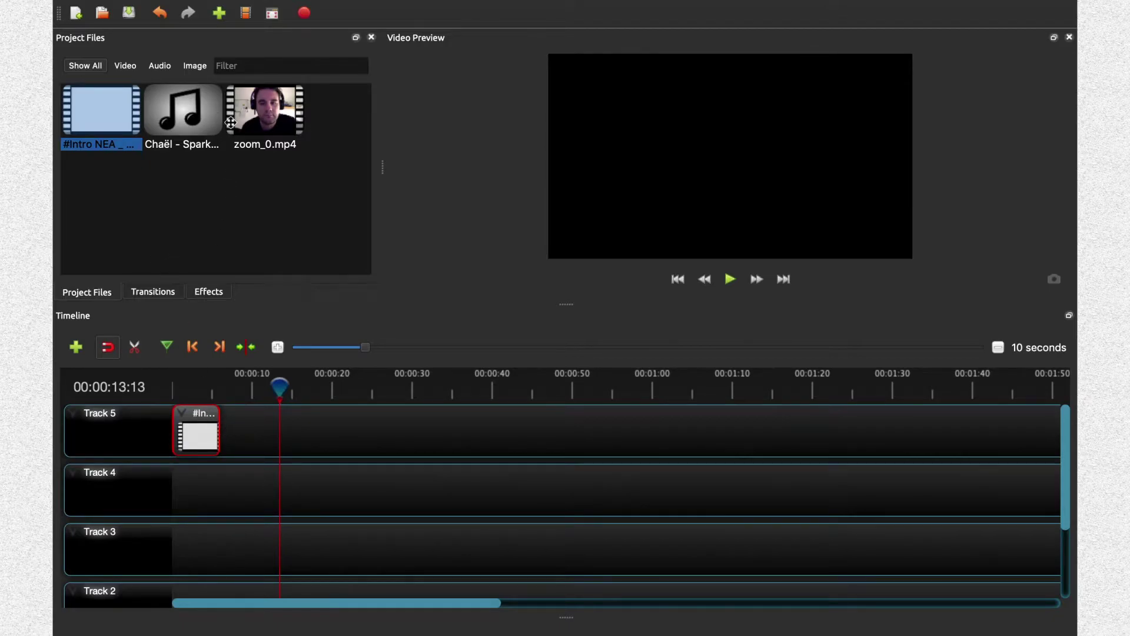
# Step: Add zoom_0.mp4 to Track 5 directly after the intro clip and set the timeline scale to 30 seconds
pyautogui.moveTo(268, 120); pyautogui.dragTo(287, 431)
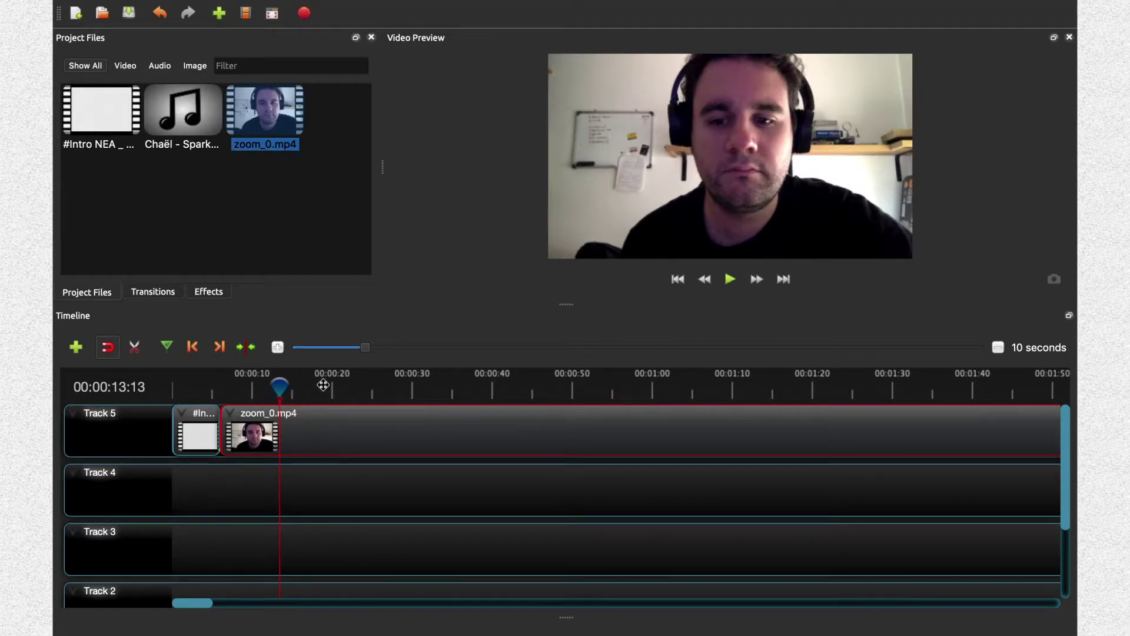
pyautogui.click(277, 347)
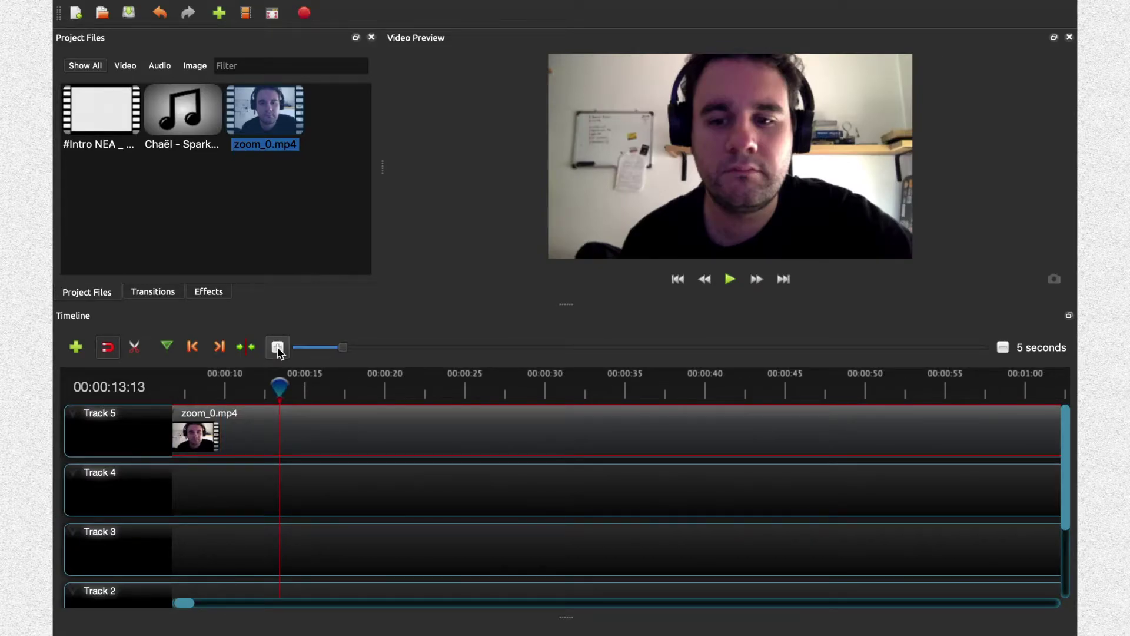
pyautogui.click(277, 347)
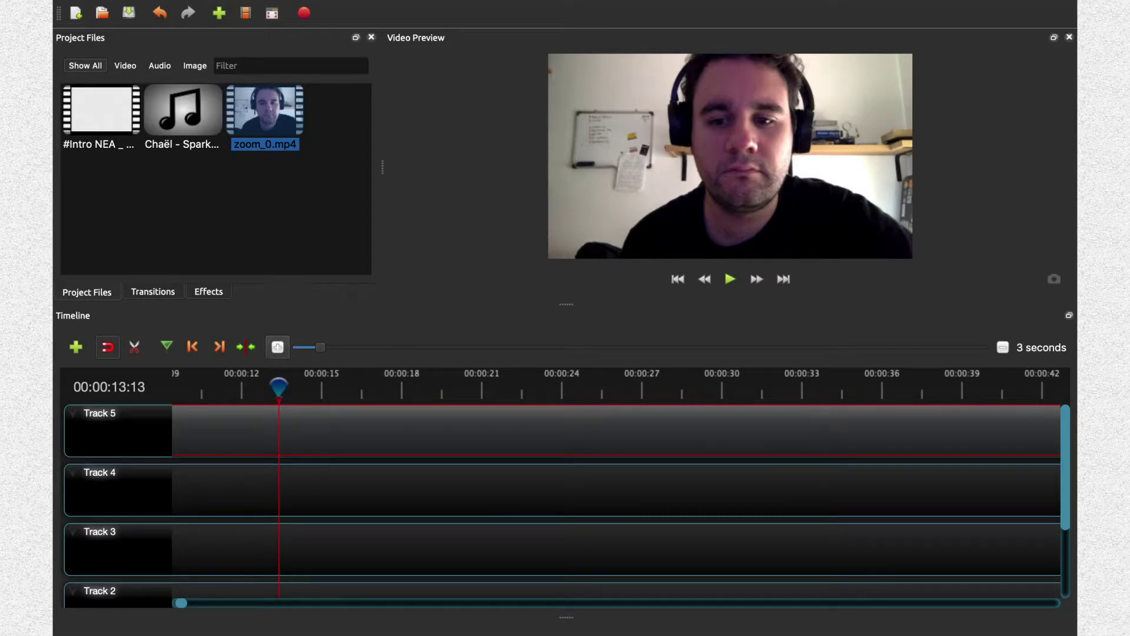
pyautogui.click(1004, 349)
pyautogui.click(1004, 349)
pyautogui.click(1004, 350)
pyautogui.click(1004, 350)
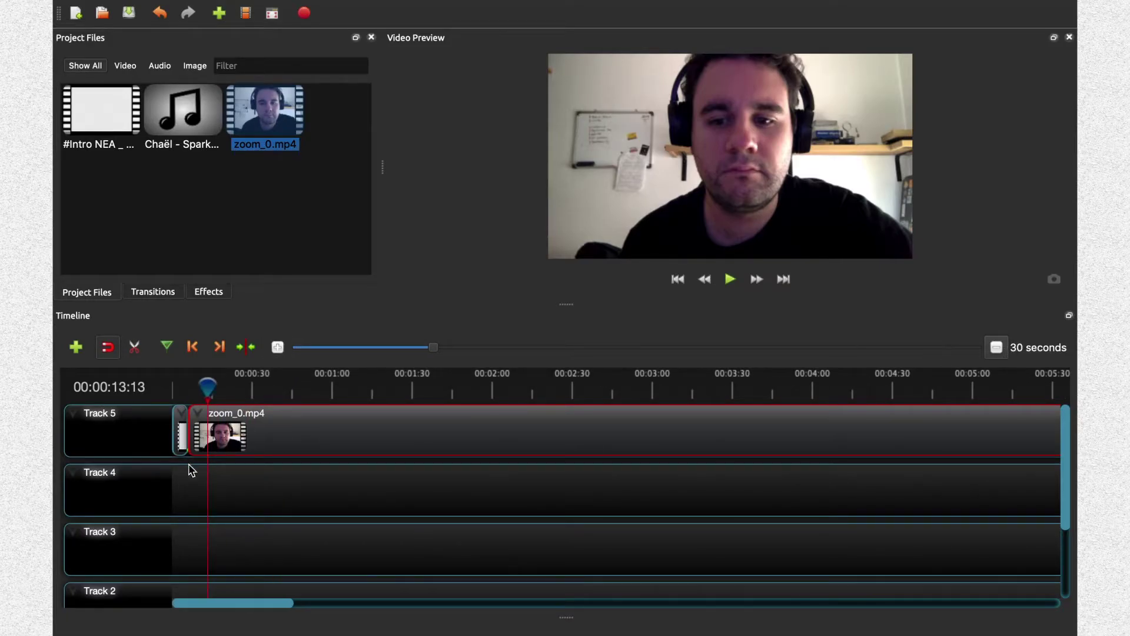
# Step: Split the zoom_0.mp4 clip on Track 5 with the Razor tool at about 00:01:59:13
pyautogui.moveTo(211, 389); pyautogui.dragTo(343, 386)
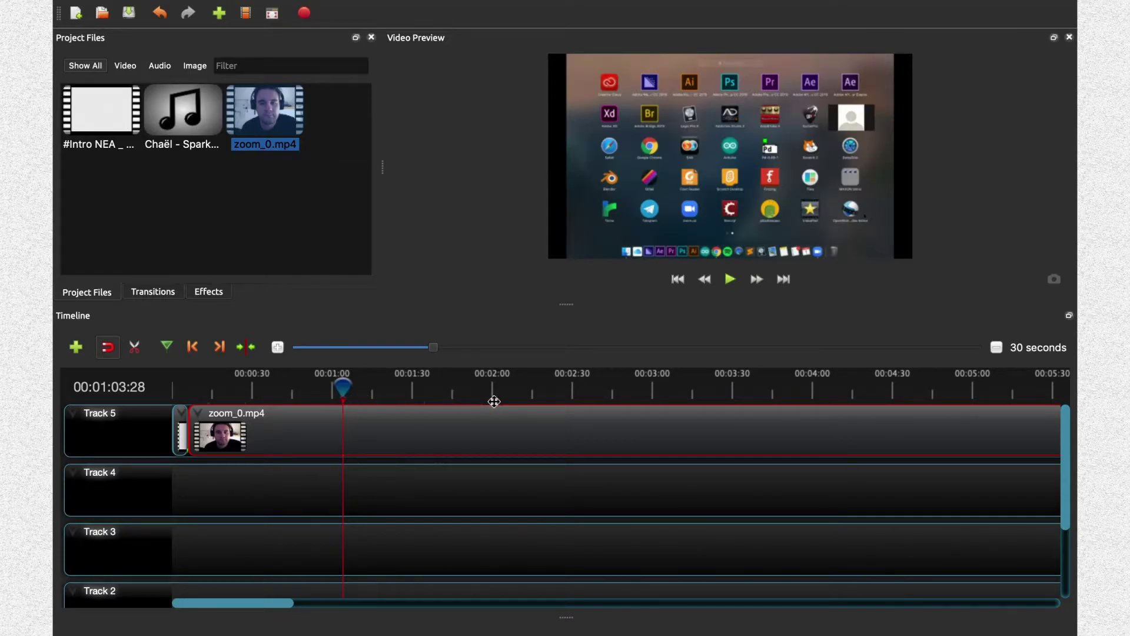
pyautogui.moveTo(343, 387); pyautogui.dragTo(494, 375)
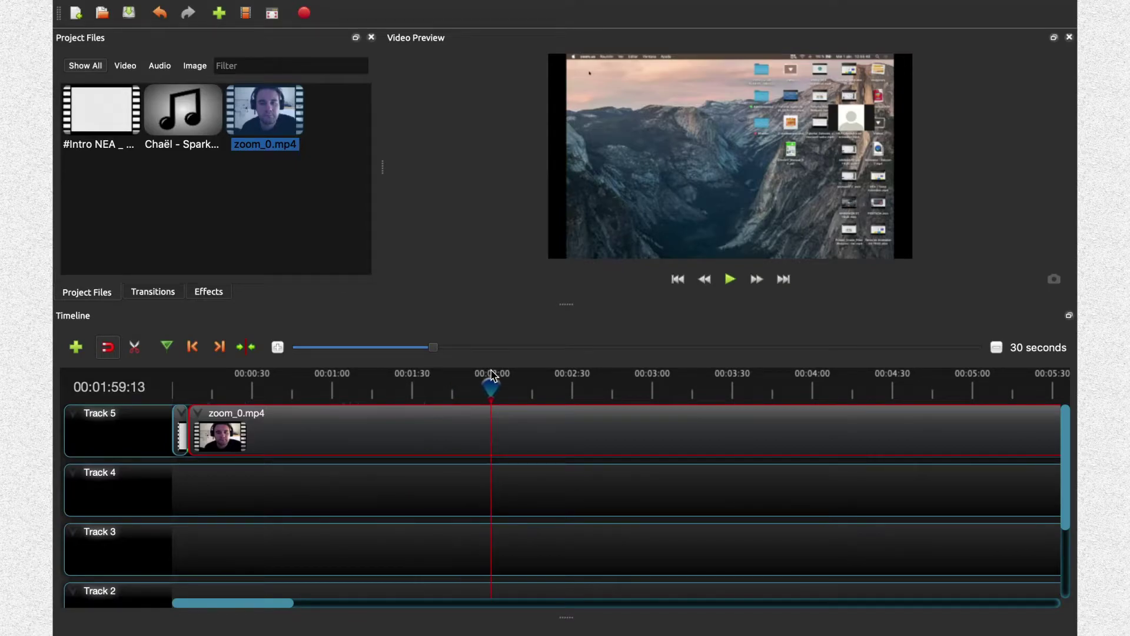
pyautogui.click(136, 347)
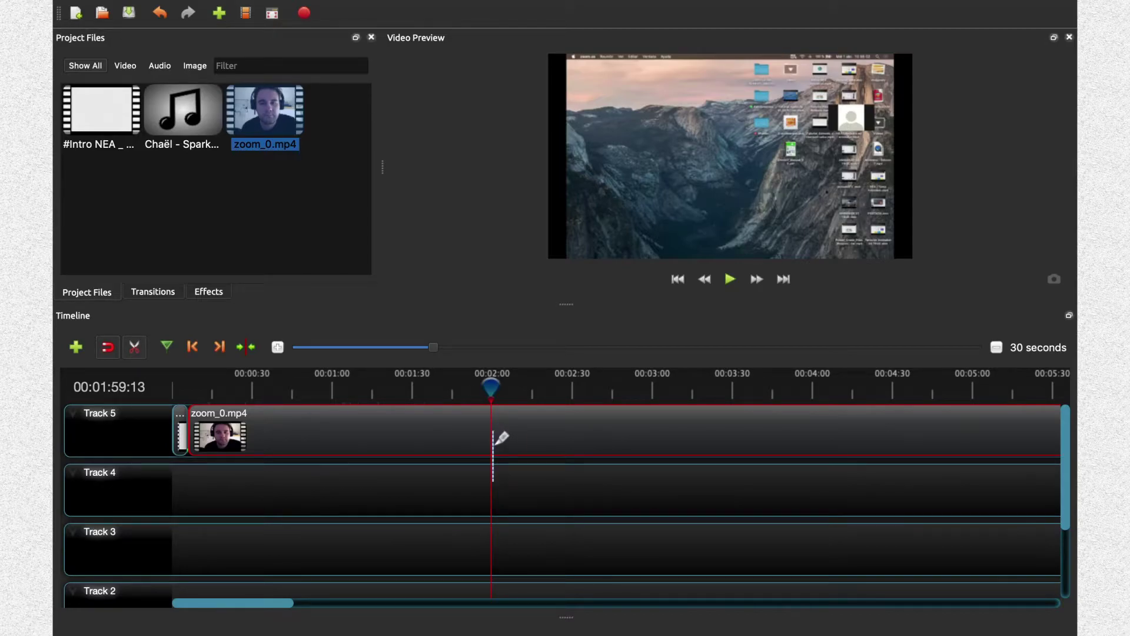
pyautogui.click(499, 436)
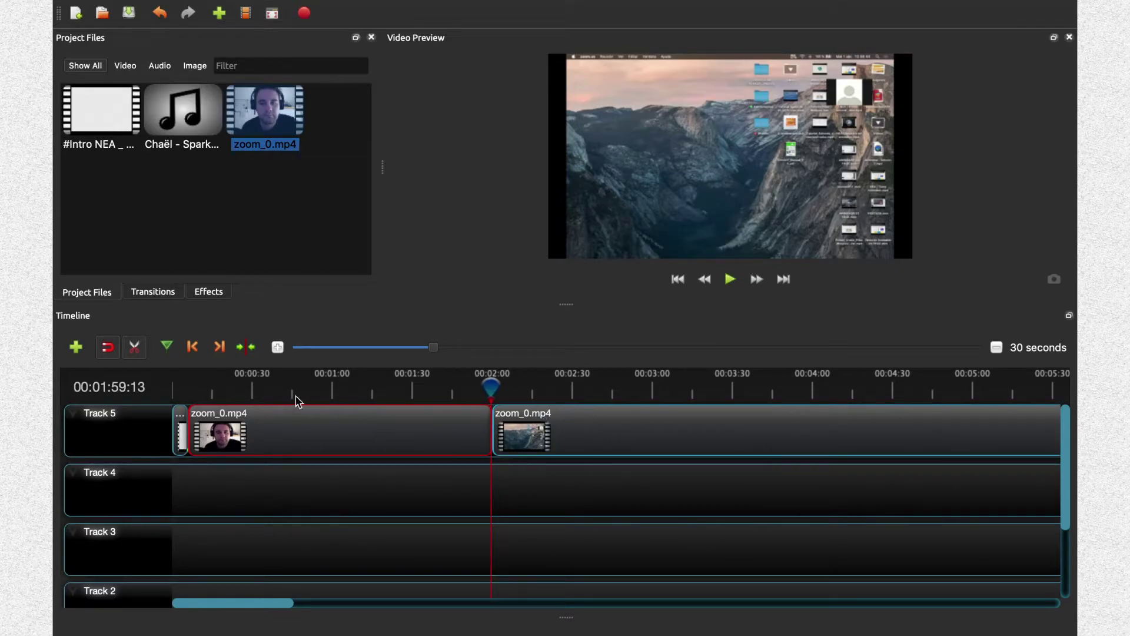
pyautogui.click(128, 349)
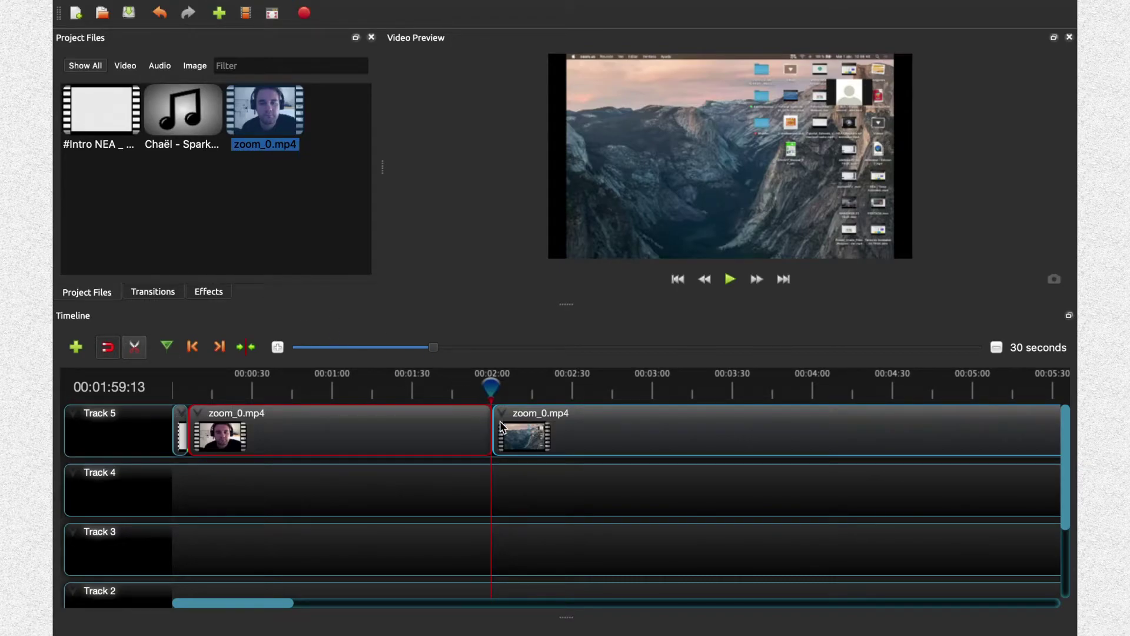
# Step: Try moving the second piece of zoom_0.mp4 away from the cut and back, with the playhead at 00:01:44:04
pyautogui.click(517, 430)
pyautogui.moveTo(522, 438); pyautogui.dragTo(636, 427)
pyautogui.moveTo(498, 383); pyautogui.dragTo(450, 386)
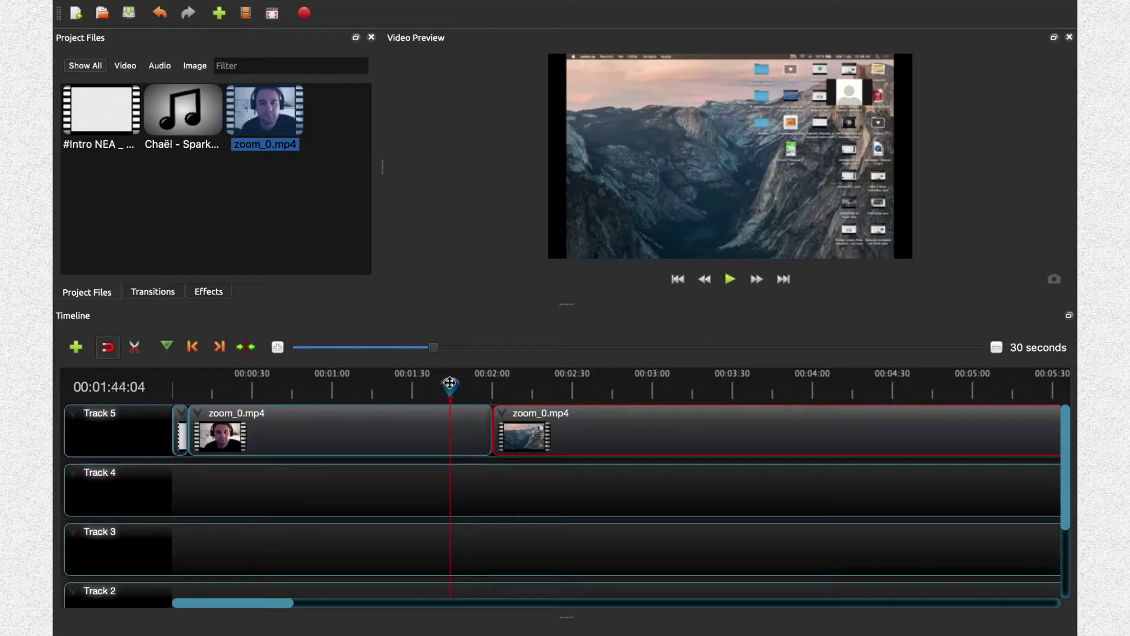
pyautogui.moveTo(517, 442); pyautogui.dragTo(612, 445)
# Step: Try trimming the second zoom_0.mp4 piece's start and shortening the first piece to about 00:01:15, then extend the first back to about 00:02:00
pyautogui.click(133, 351)
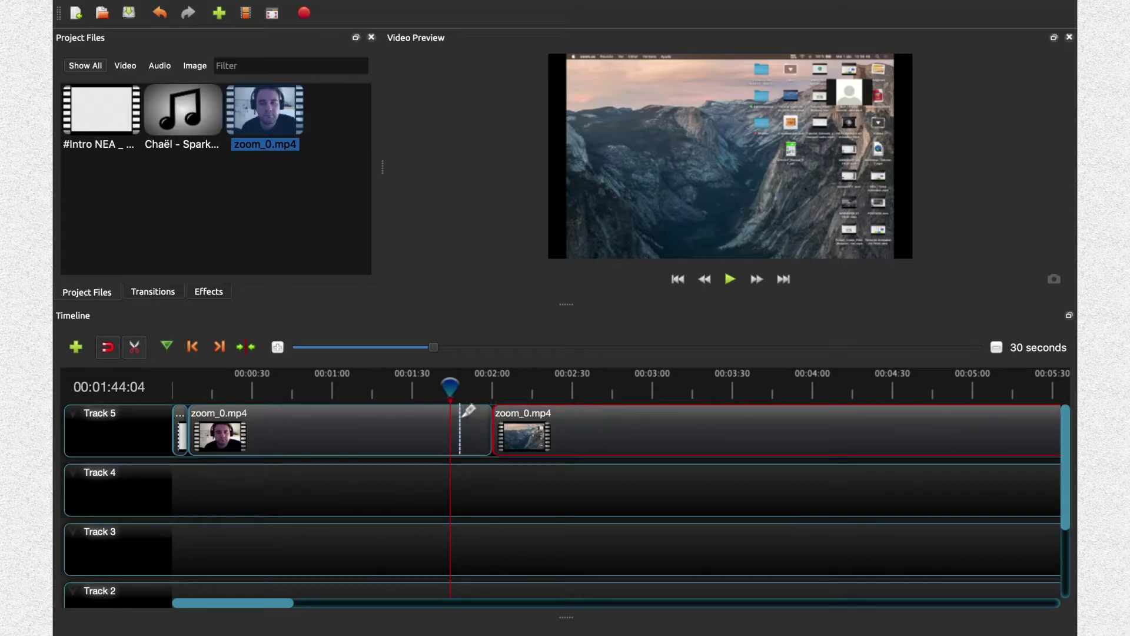
pyautogui.click(457, 387)
pyautogui.click(501, 387)
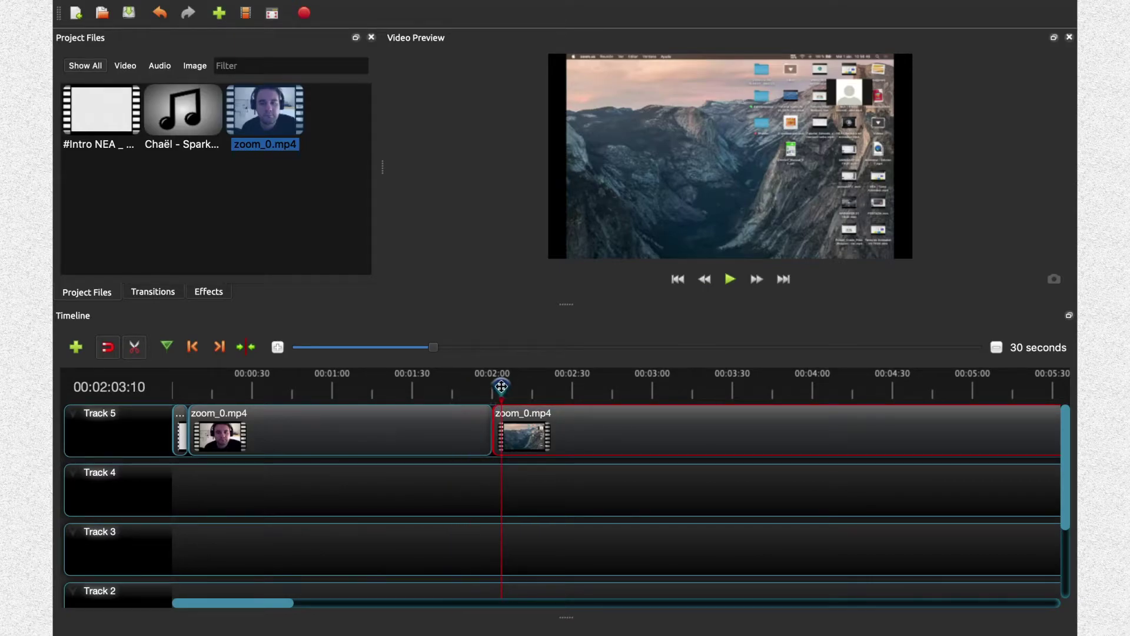
pyautogui.moveTo(496, 427); pyautogui.dragTo(617, 428)
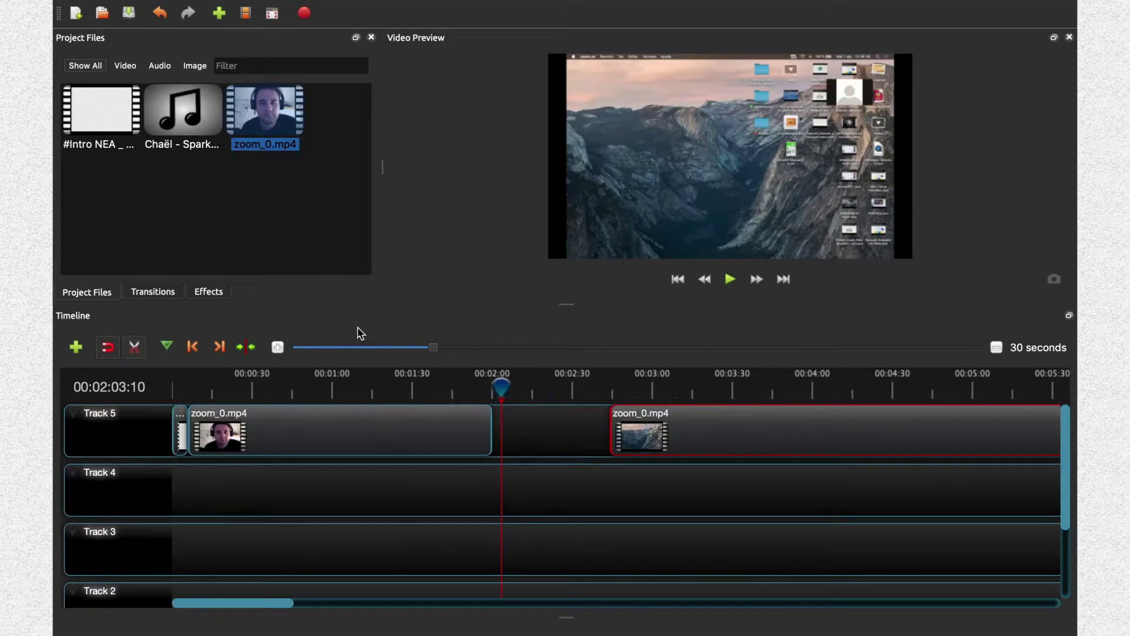
pyautogui.click(134, 346)
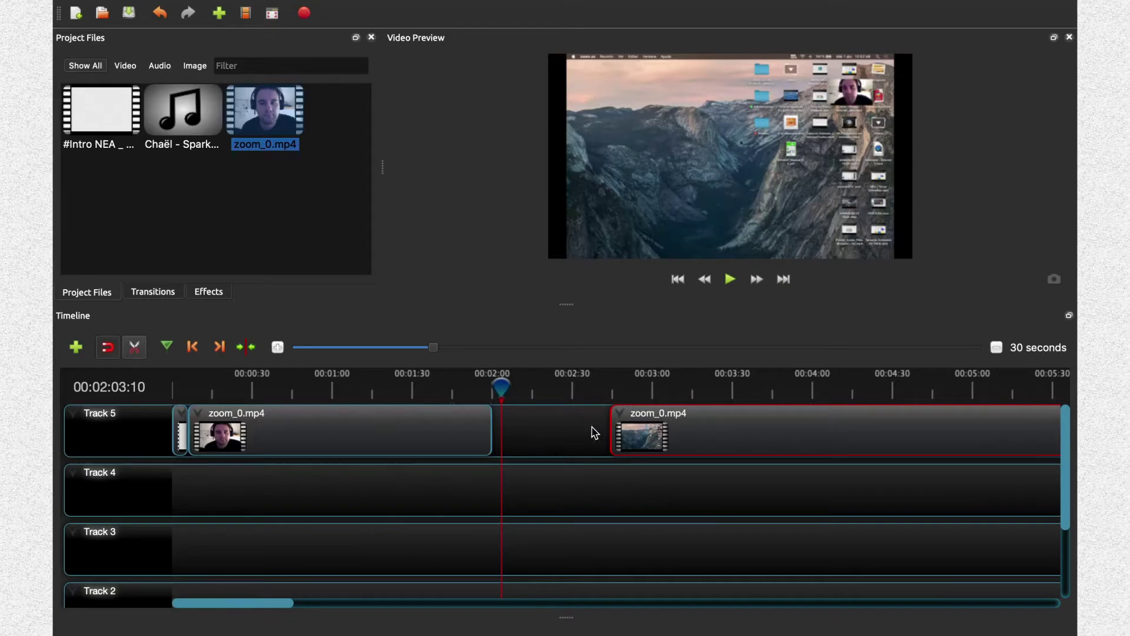
pyautogui.press('c')
pyautogui.moveTo(605, 429)
pyautogui.mouseDown()
pyautogui.moveTo(595, 428)
pyautogui.moveTo(604, 428)
pyautogui.mouseUp()
pyautogui.moveTo(489, 426); pyautogui.dragTo(372, 430)
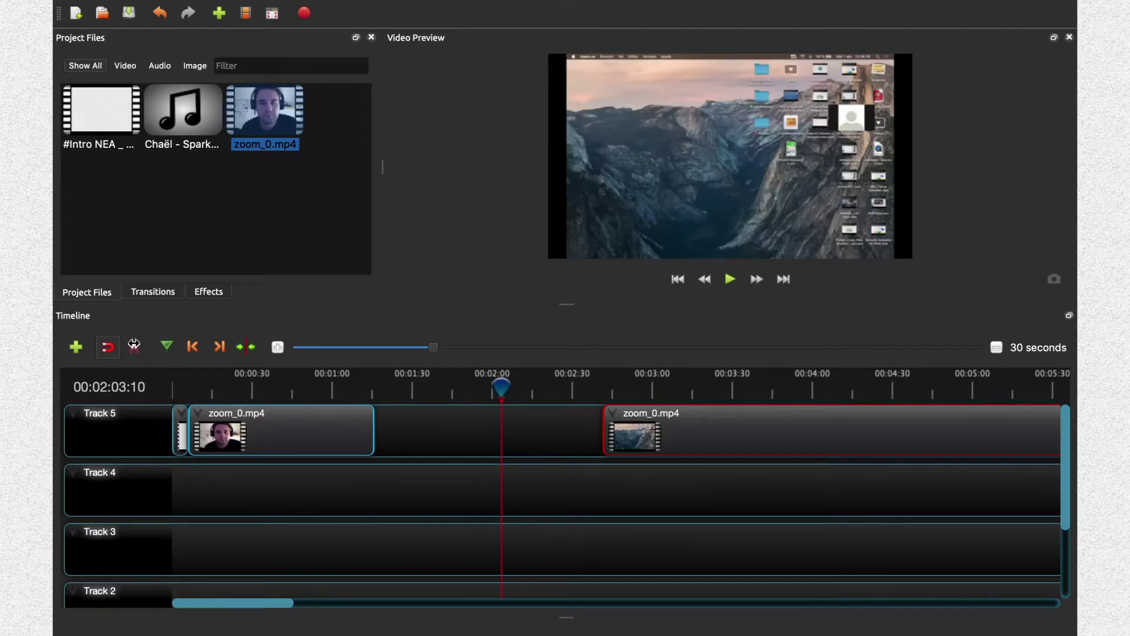
pyautogui.moveTo(371, 433); pyautogui.dragTo(492, 436)
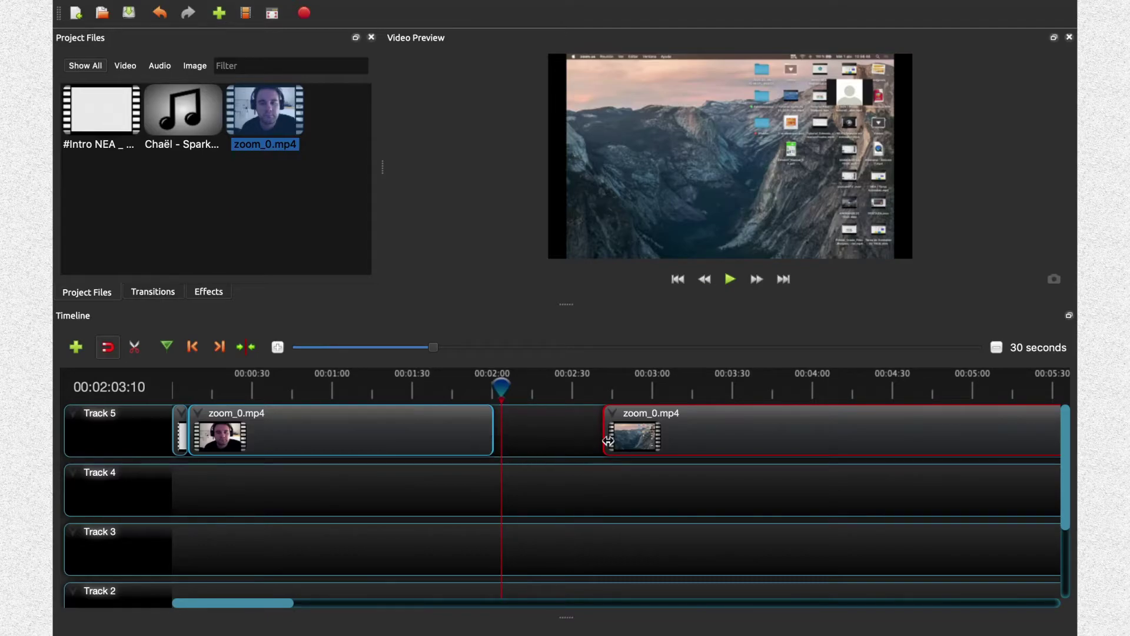
# Step: Remove the second zoom_0.mp4 piece and add the #Intro NEA clip to Track 5 directly after the remaining piece
pyautogui.rightClick(646, 435)
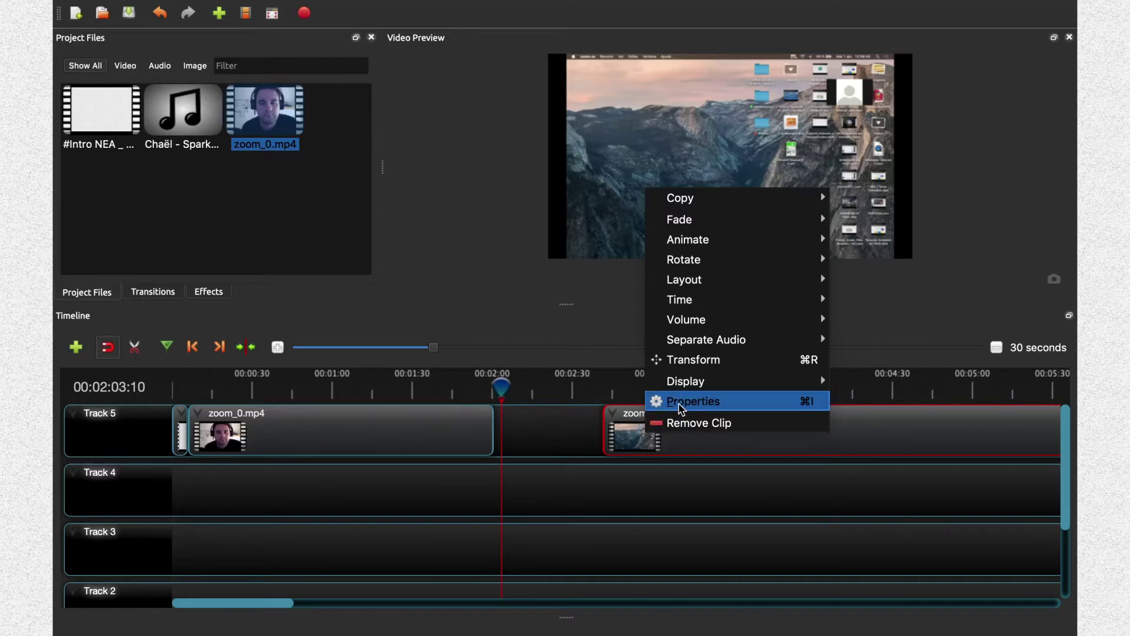
pyautogui.click(692, 423)
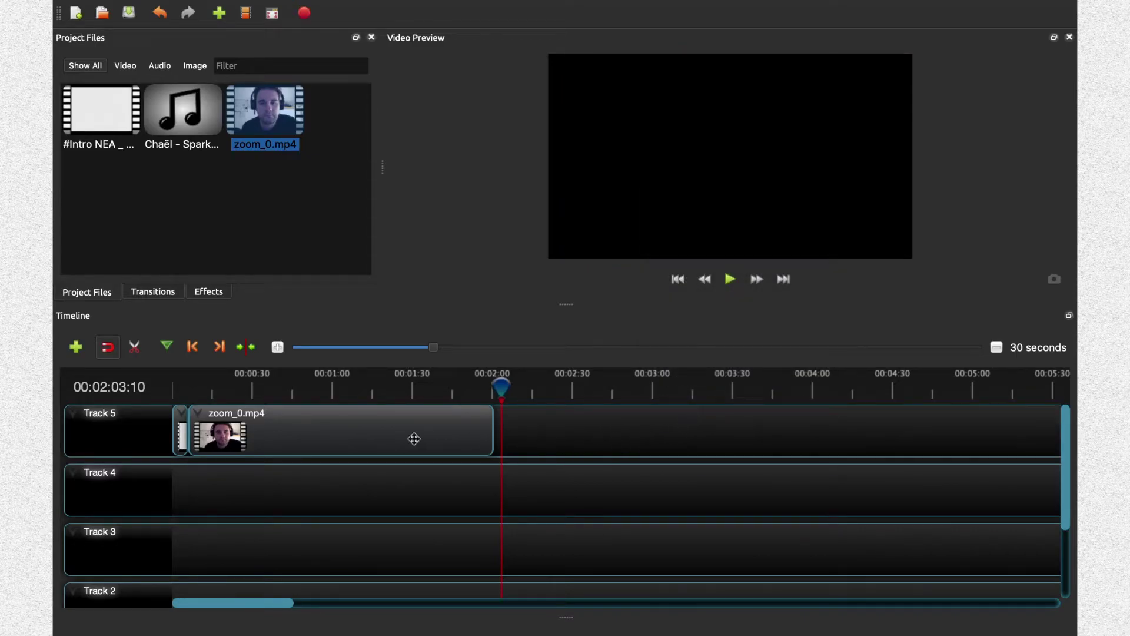
pyautogui.click(182, 427)
pyautogui.click(608, 429)
pyautogui.moveTo(98, 135); pyautogui.dragTo(503, 437)
# Step: Play the change from zoom_0.mp4 to the closing intro clip, starting at 00:01:57:19
pyautogui.moveTo(497, 383)
pyautogui.mouseDown()
pyautogui.moveTo(467, 384)
pyautogui.moveTo(486, 383)
pyautogui.mouseUp()
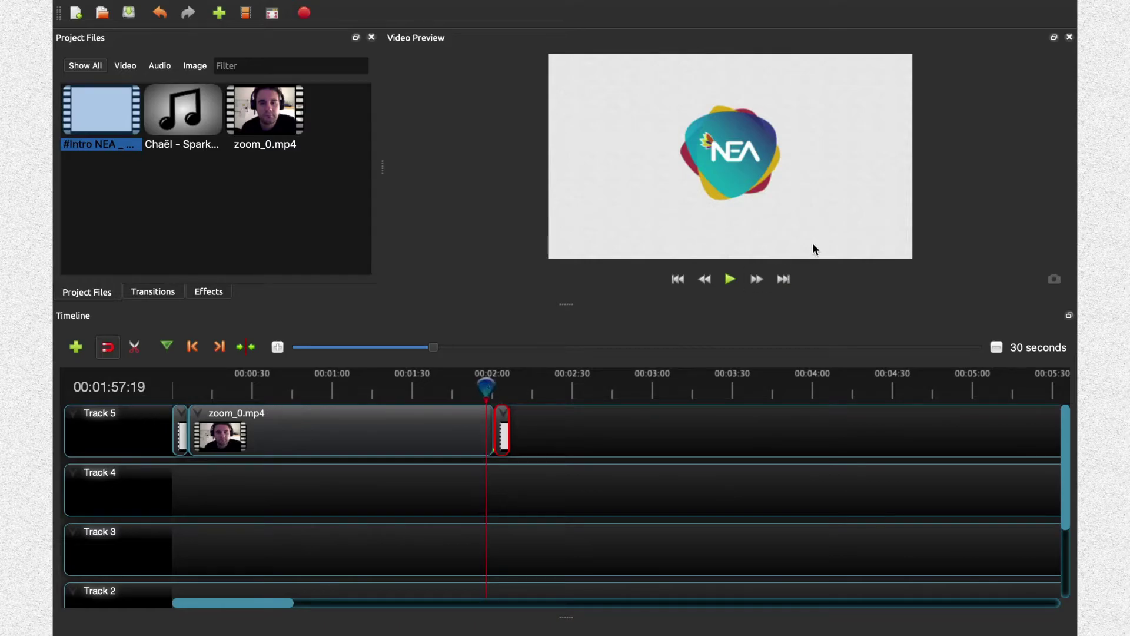
pyautogui.click(730, 280)
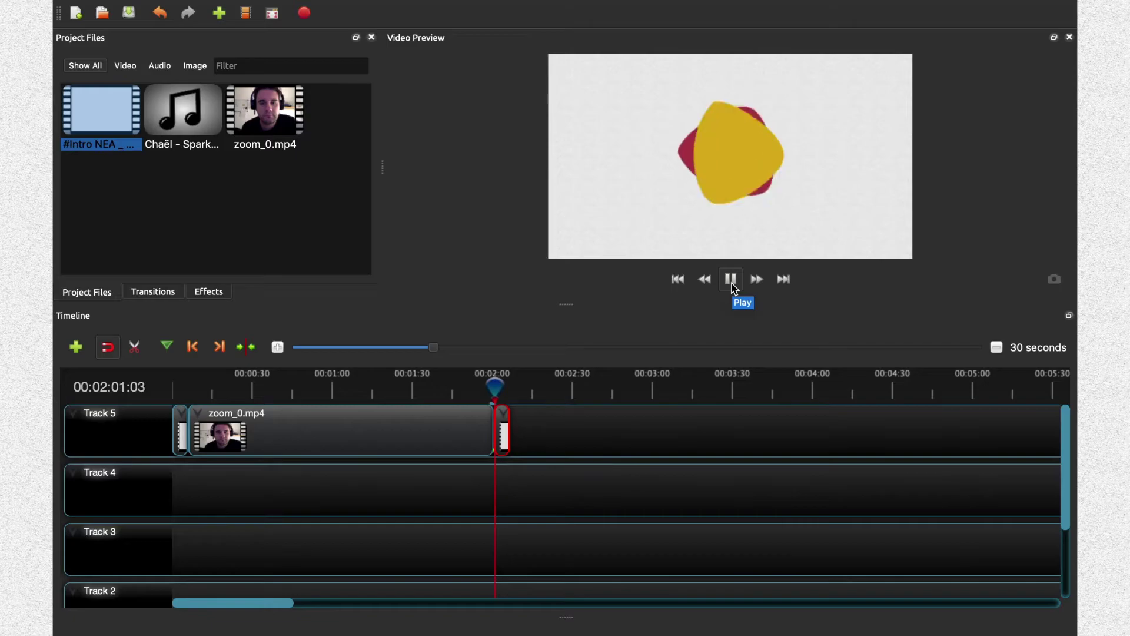
pyautogui.click(731, 281)
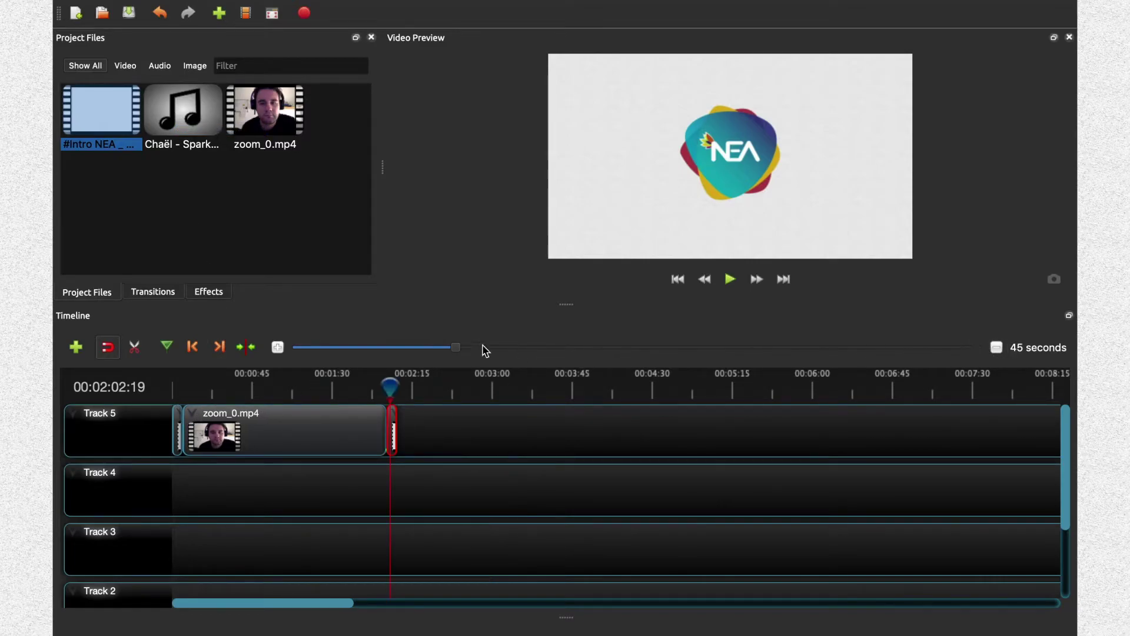
# Step: Set the timeline scale to 15 seconds and add Chaël - Sparks_1.wav to Track 4, aligned with the start of zoom_0.mp4
pyautogui.hotkey('ctrl', '=')
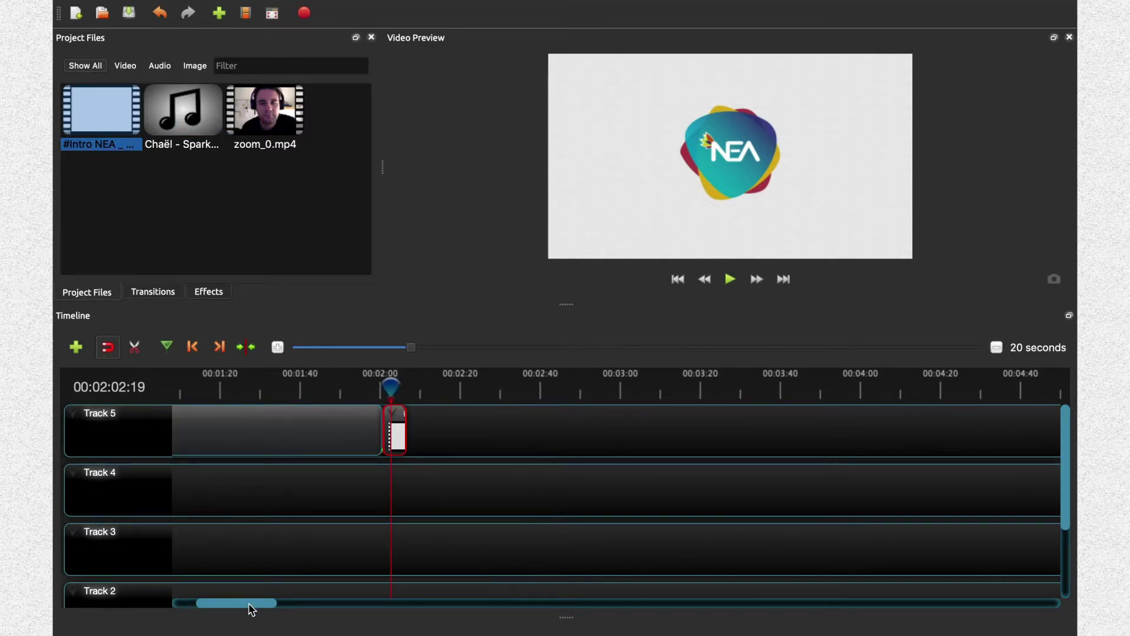
pyautogui.hotkey('ctrl', '=')
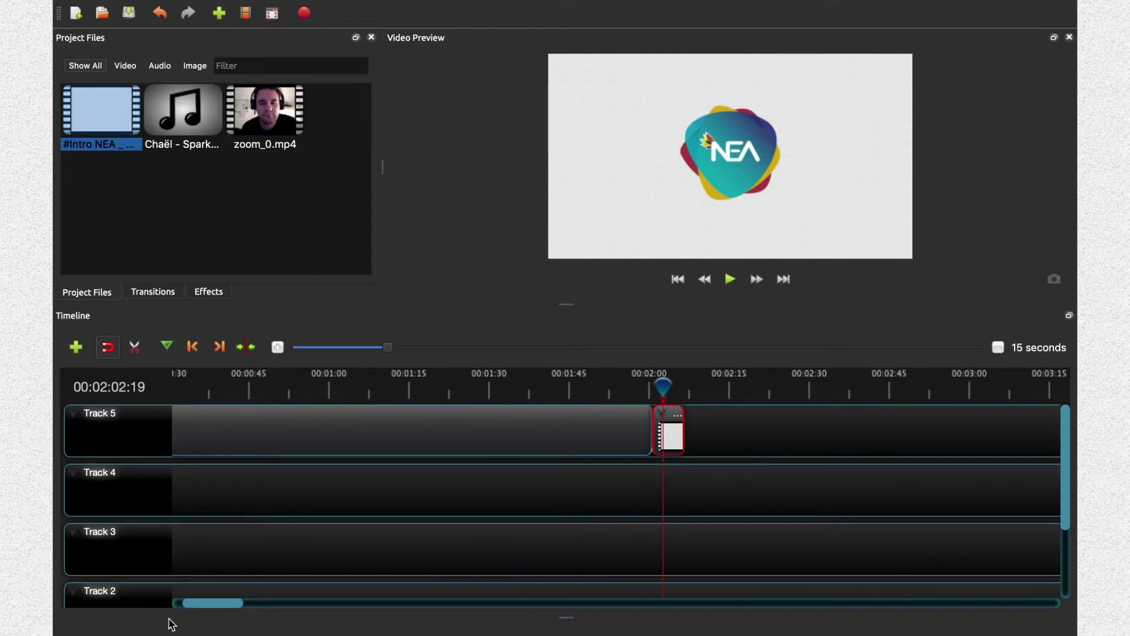
pyautogui.moveTo(207, 606); pyautogui.dragTo(177, 609)
pyautogui.moveTo(164, 130); pyautogui.dragTo(207, 502)
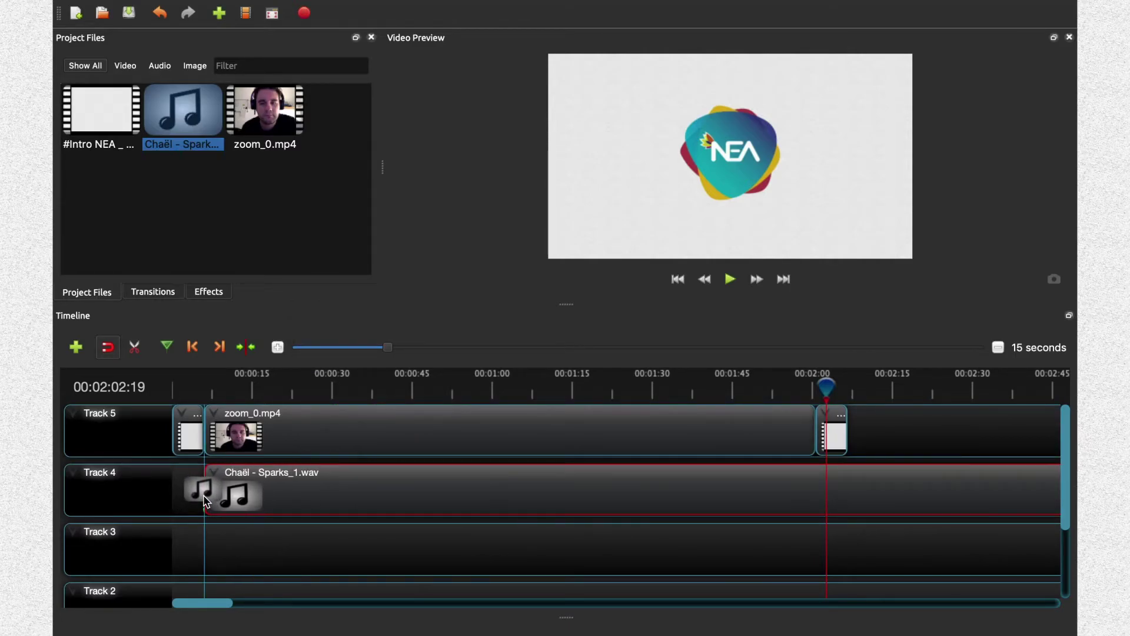
pyautogui.moveTo(206, 502); pyautogui.dragTo(206, 501)
# Step: Play zoom_0.mp4 together with the music from 00:00:06:10 and move the playhead to 00:00:38:18
pyautogui.click(250, 437)
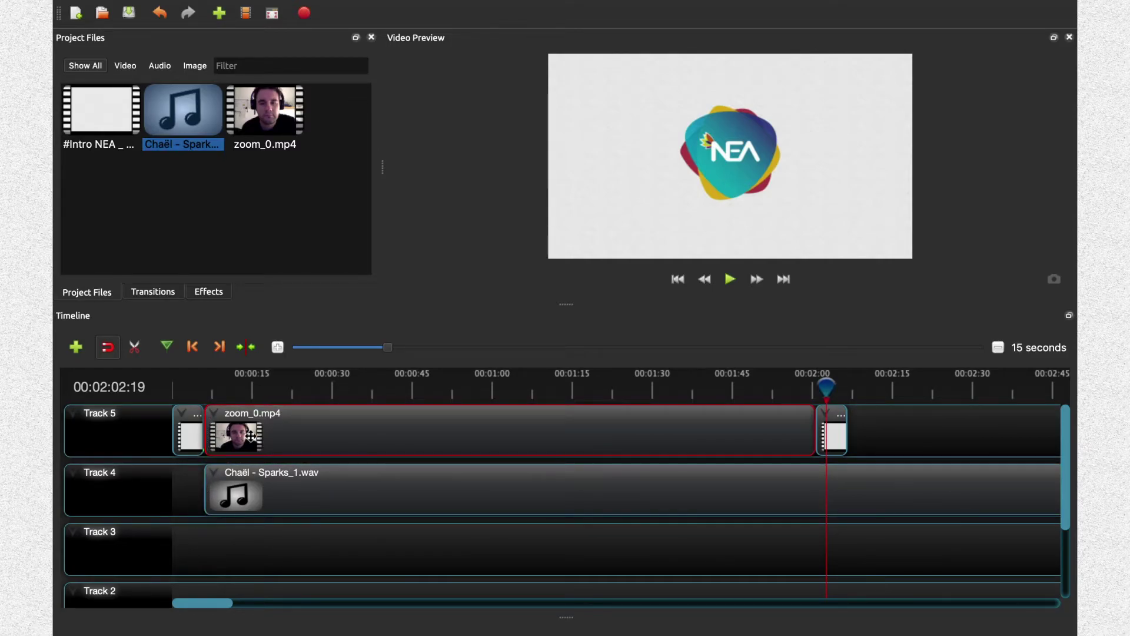
pyautogui.click(187, 439)
pyautogui.click(215, 437)
pyautogui.click(194, 434)
pyautogui.moveTo(216, 394); pyautogui.dragTo(209, 386)
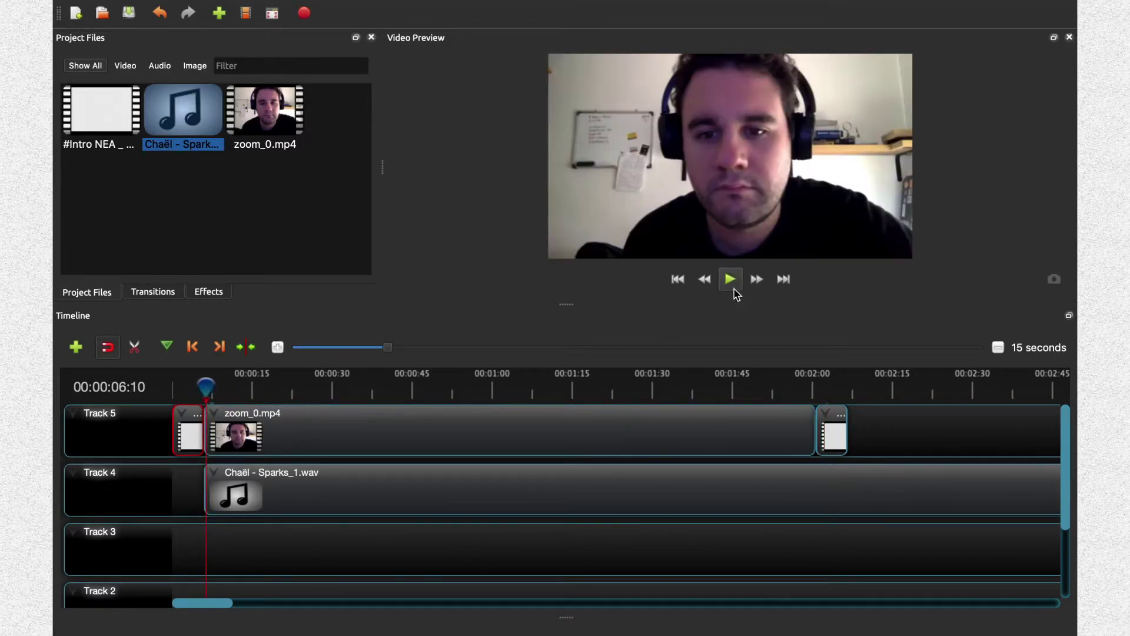
pyautogui.click(729, 279)
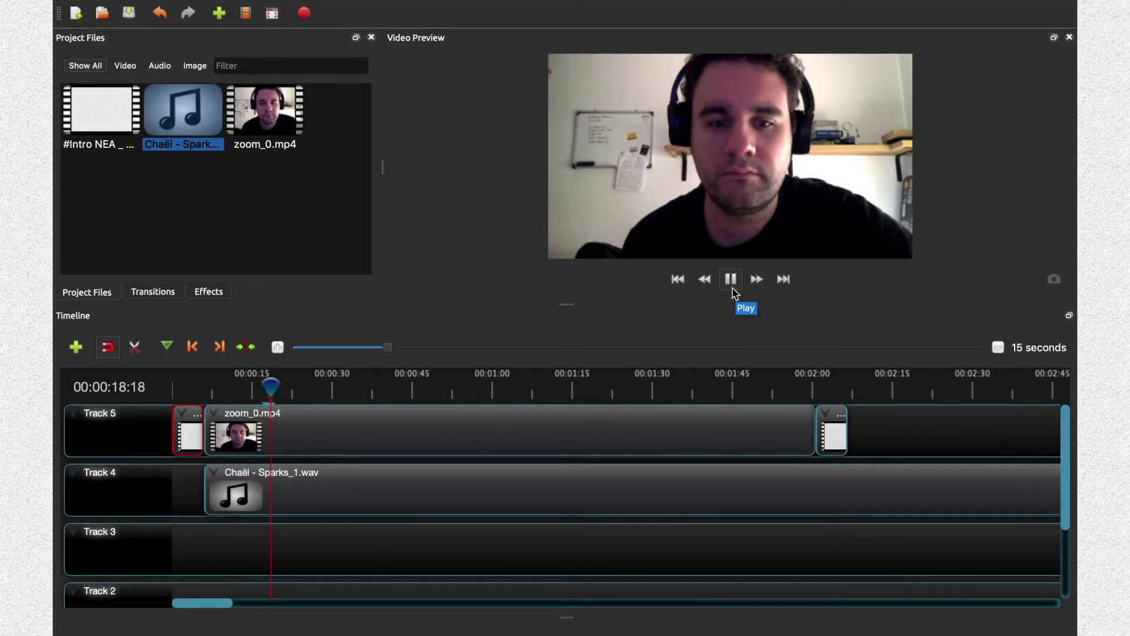
pyautogui.click(732, 285)
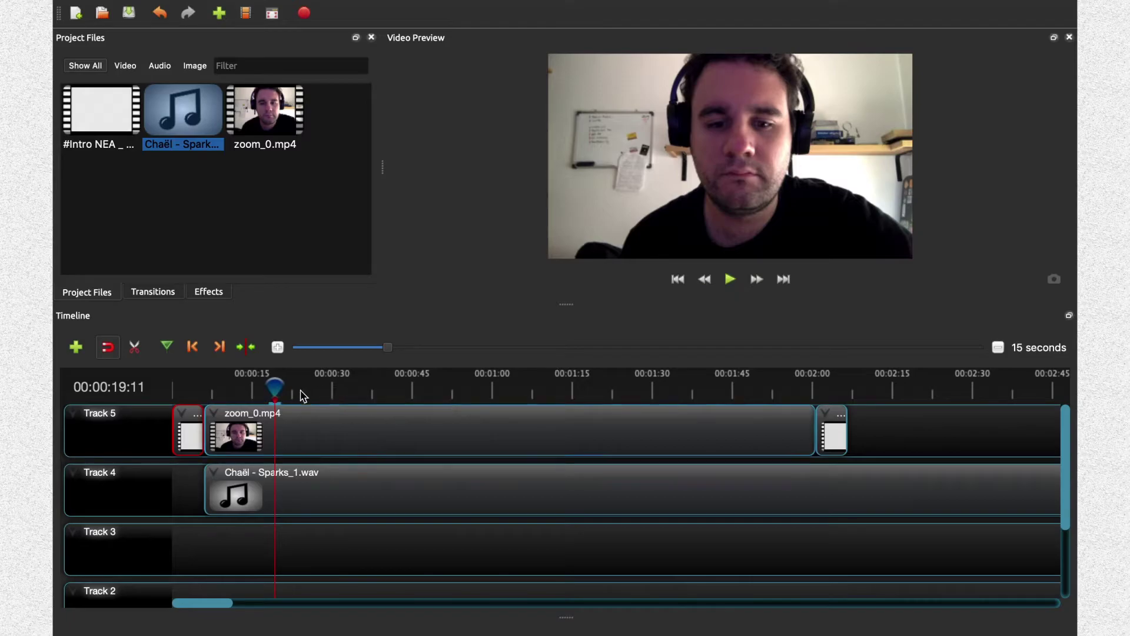
pyautogui.moveTo(282, 390); pyautogui.dragTo(379, 389)
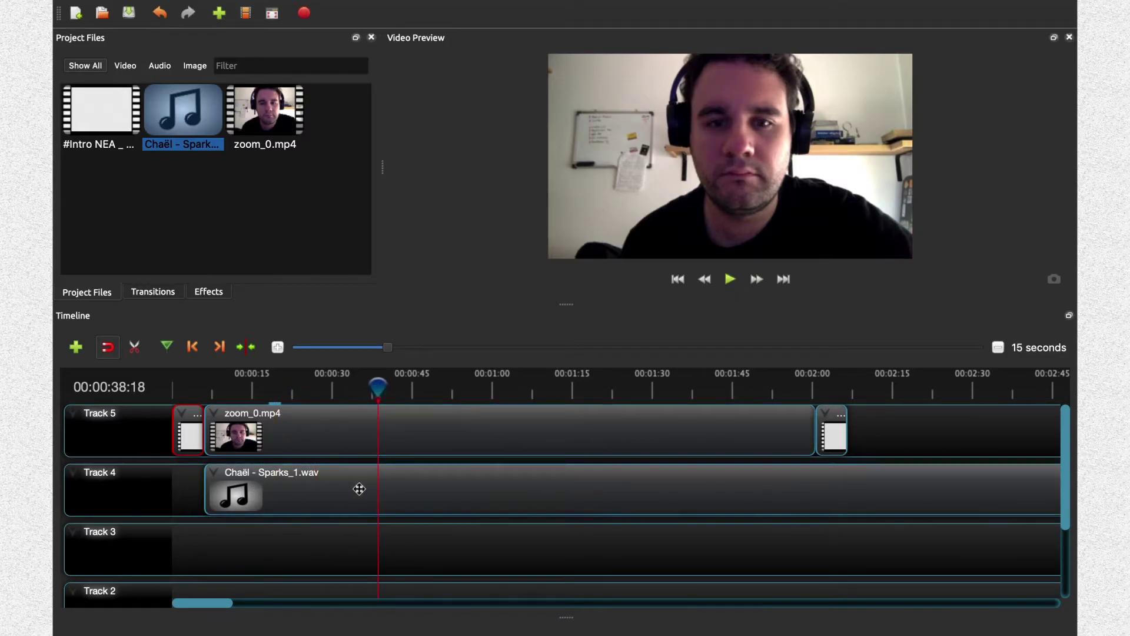
# Step: Split Chaël - Sparks_1.wav on Track 4 at the start of the closing intro clip and delete the piece after the cut
pyautogui.click(135, 347)
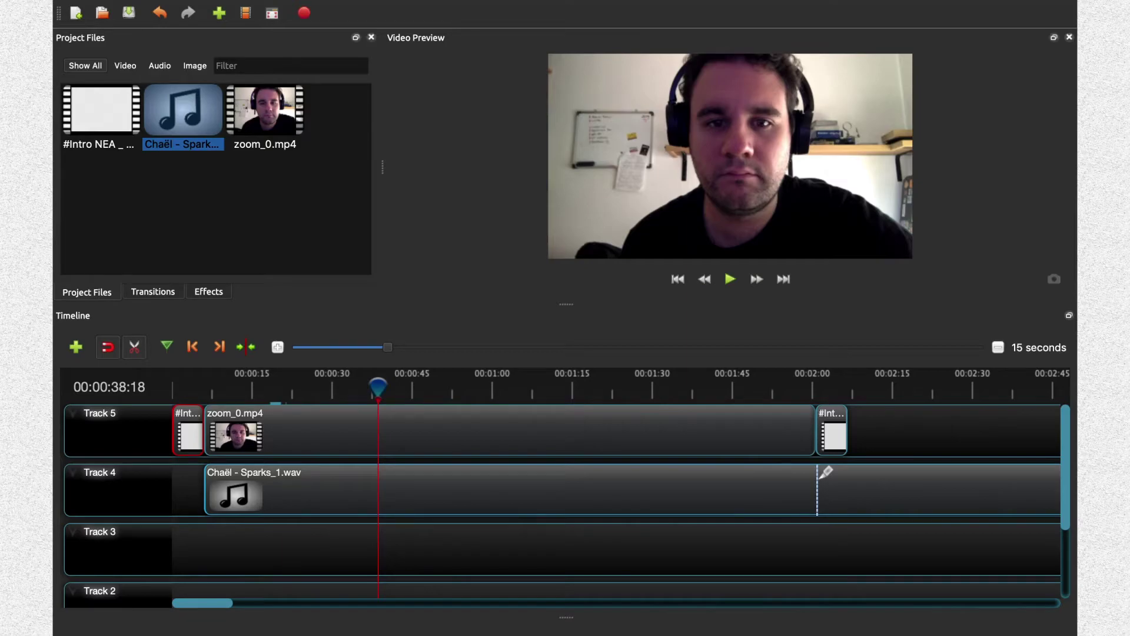
pyautogui.click(818, 475)
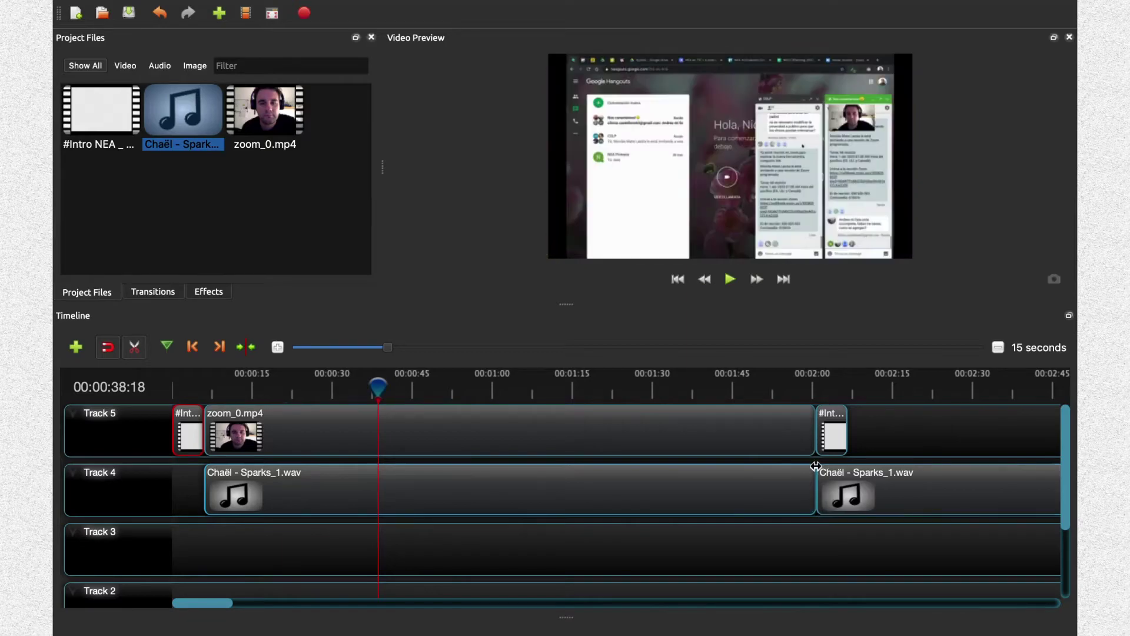
pyautogui.click(132, 351)
pyautogui.click(867, 492)
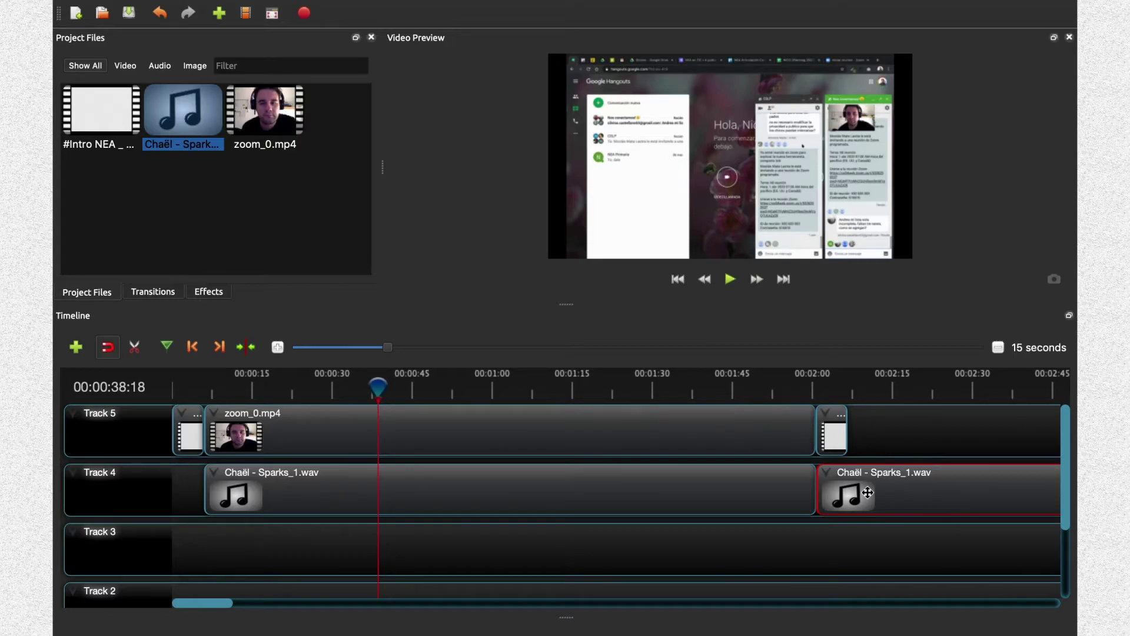
pyautogui.press('Delete')
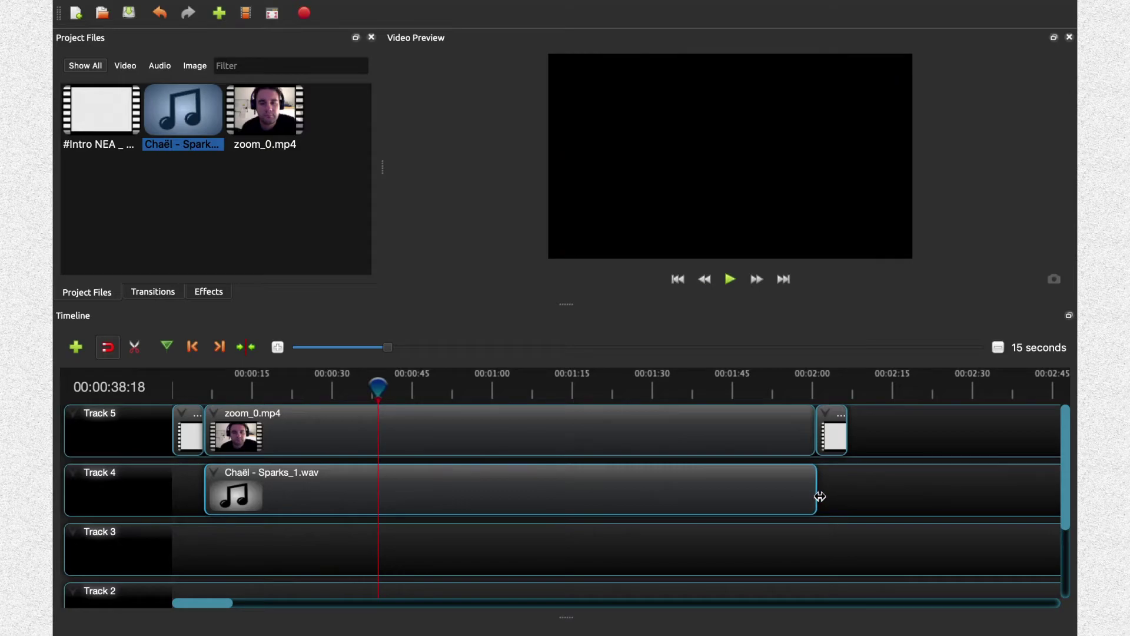
# Step: Trim the end of the music clip on Track 4 to the end of zoom_0.mp4, using the playhead at 00:02:00:14 as guide
pyautogui.click(817, 387)
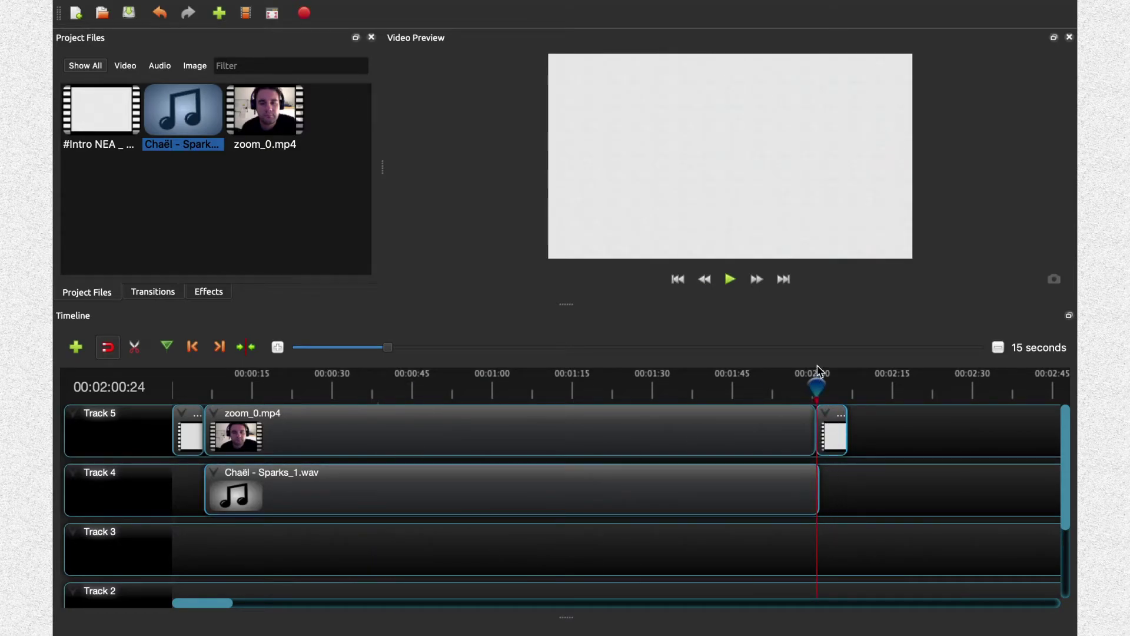
pyautogui.moveTo(818, 381); pyautogui.dragTo(815, 383)
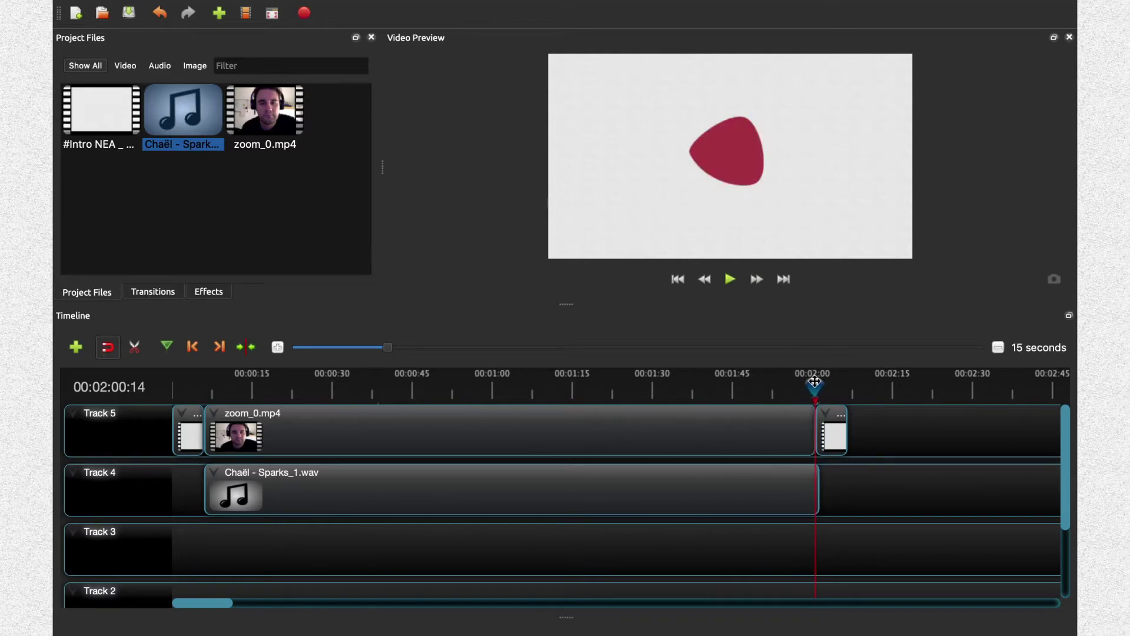
pyautogui.moveTo(820, 497); pyautogui.dragTo(819, 492)
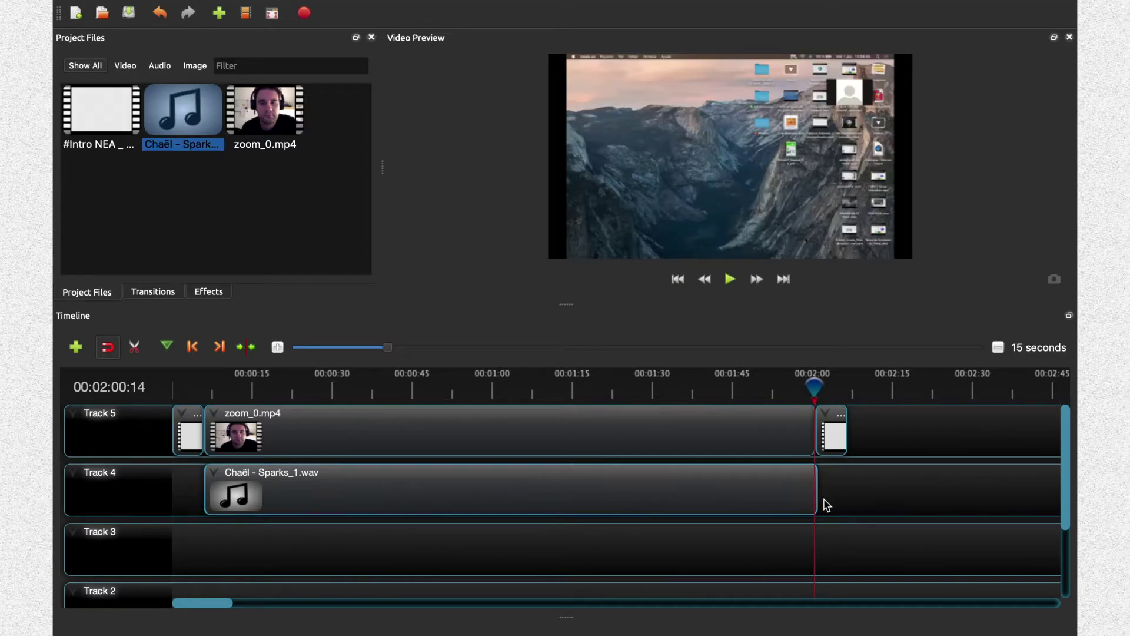
pyautogui.click(814, 495)
pyautogui.moveTo(810, 386); pyautogui.dragTo(779, 387)
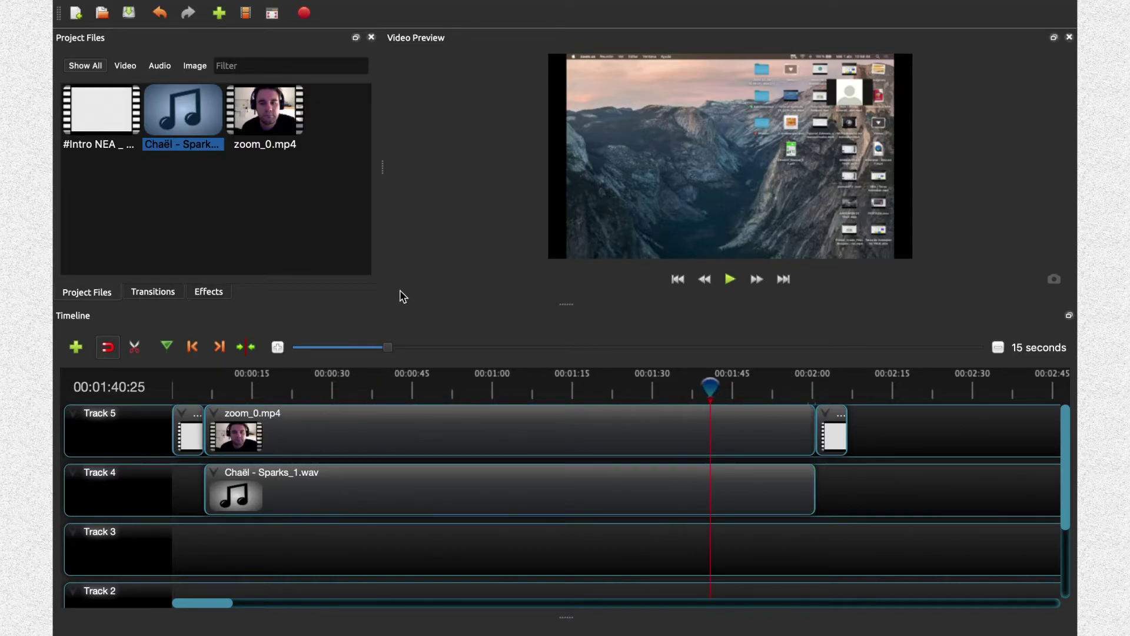
# Step: Change the project profile to HD 1080p 30 fps (1920x1080)
pyautogui.click(81, 109)
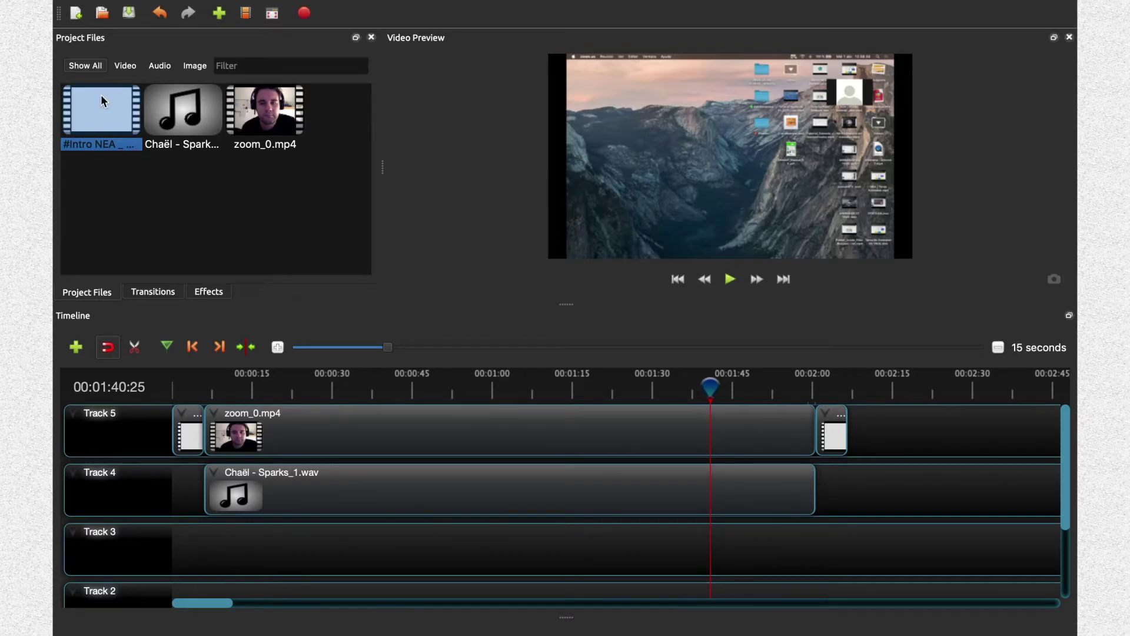
pyautogui.click(250, 18)
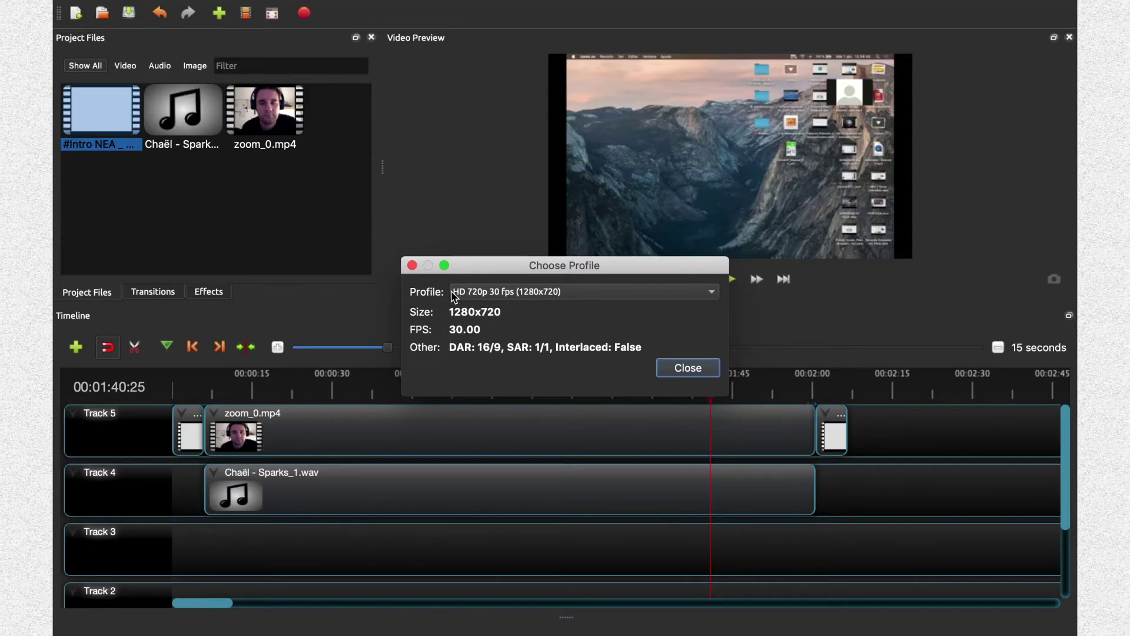
pyautogui.click(671, 295)
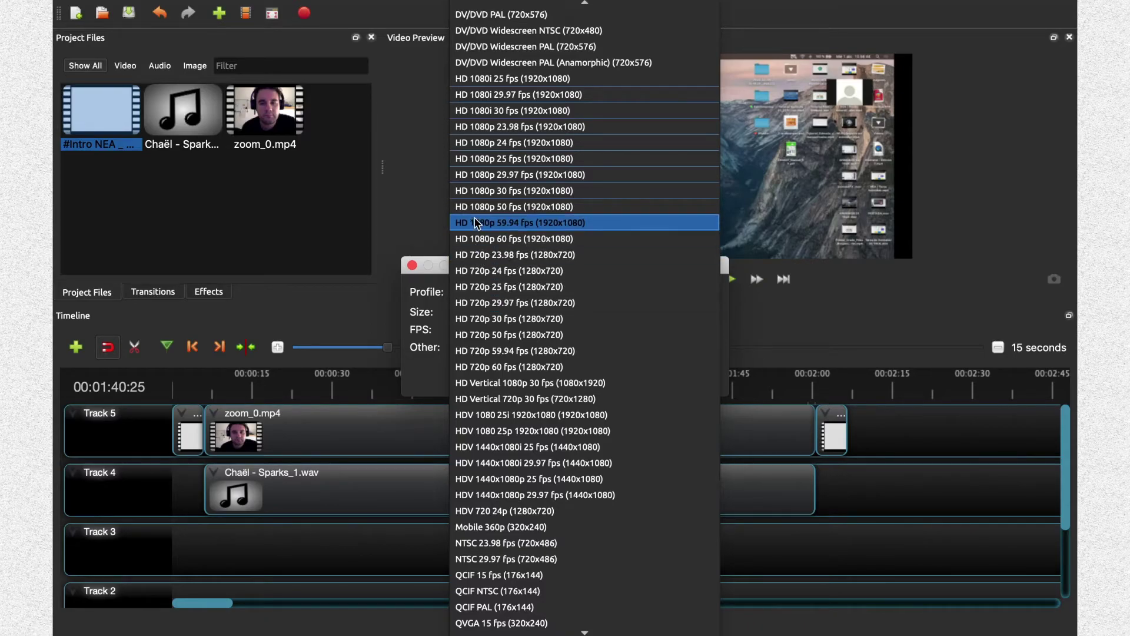
pyautogui.click(554, 191)
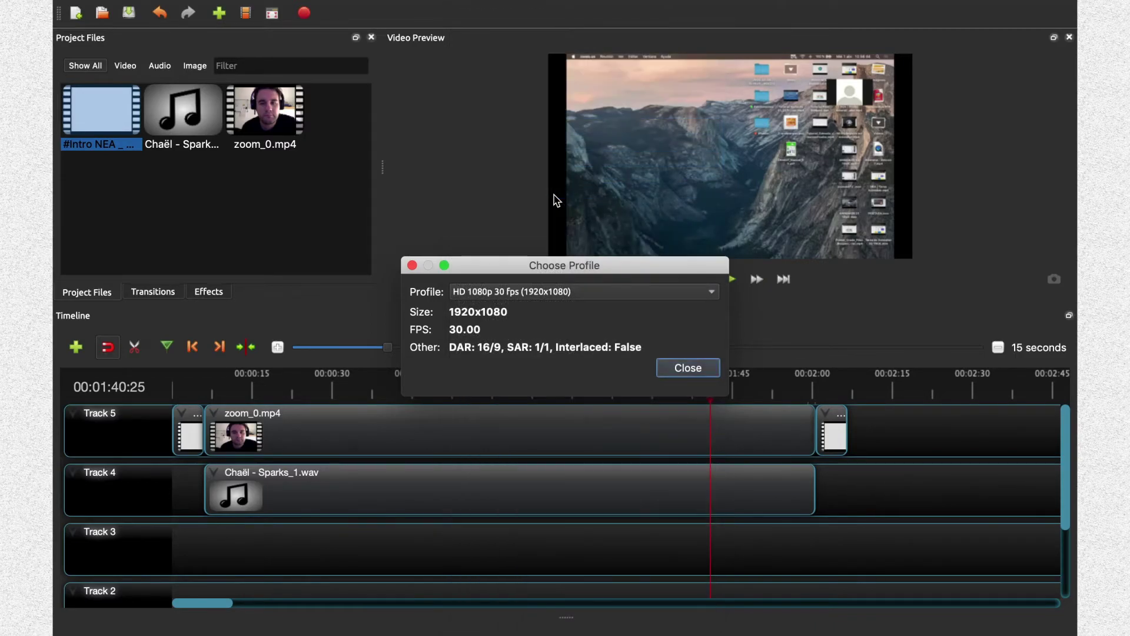
pyautogui.click(680, 373)
# Step: Preview the timeline at 00:00:17:09 and 00:01:01:07 and review the chosen project profile
pyautogui.click(306, 394)
pyautogui.click(264, 388)
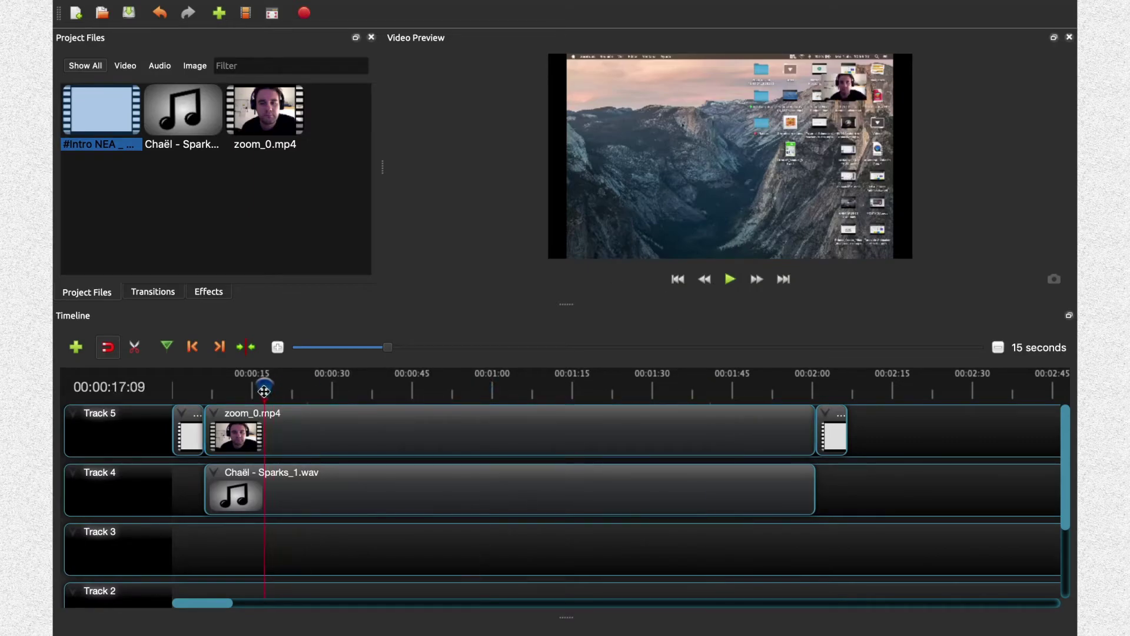
pyautogui.click(247, 15)
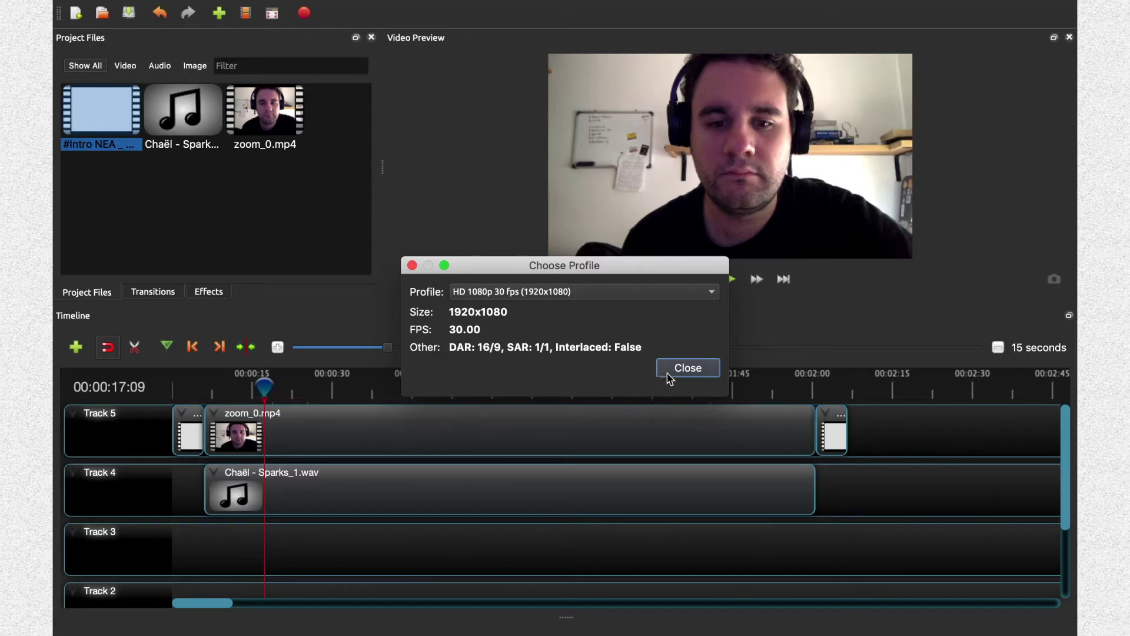
pyautogui.click(687, 368)
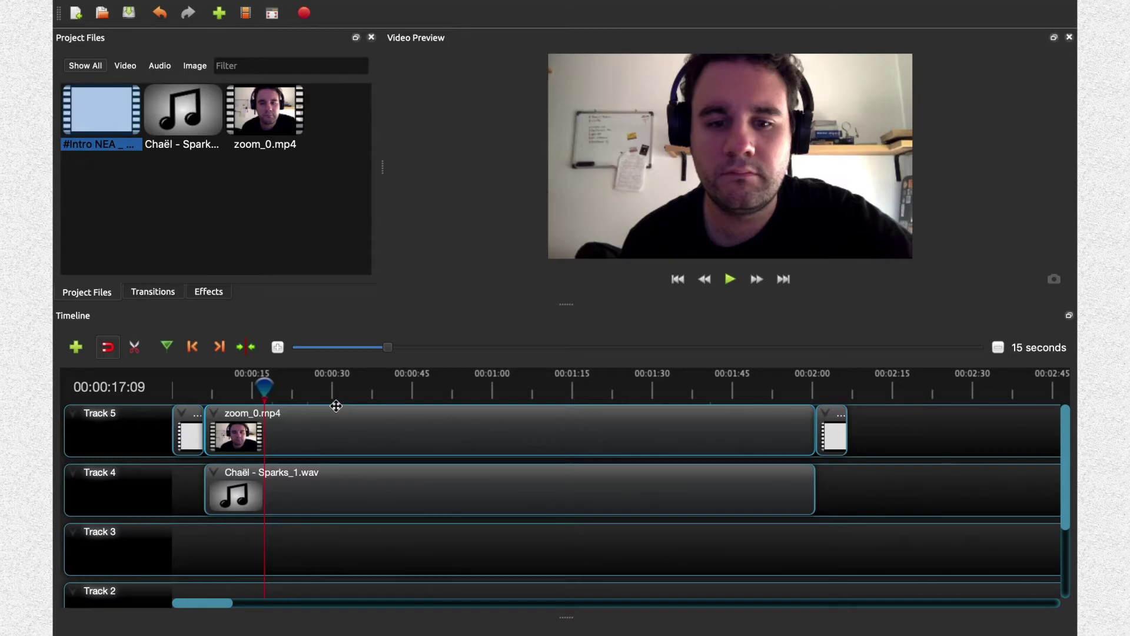
pyautogui.moveTo(342, 379); pyautogui.dragTo(499, 379)
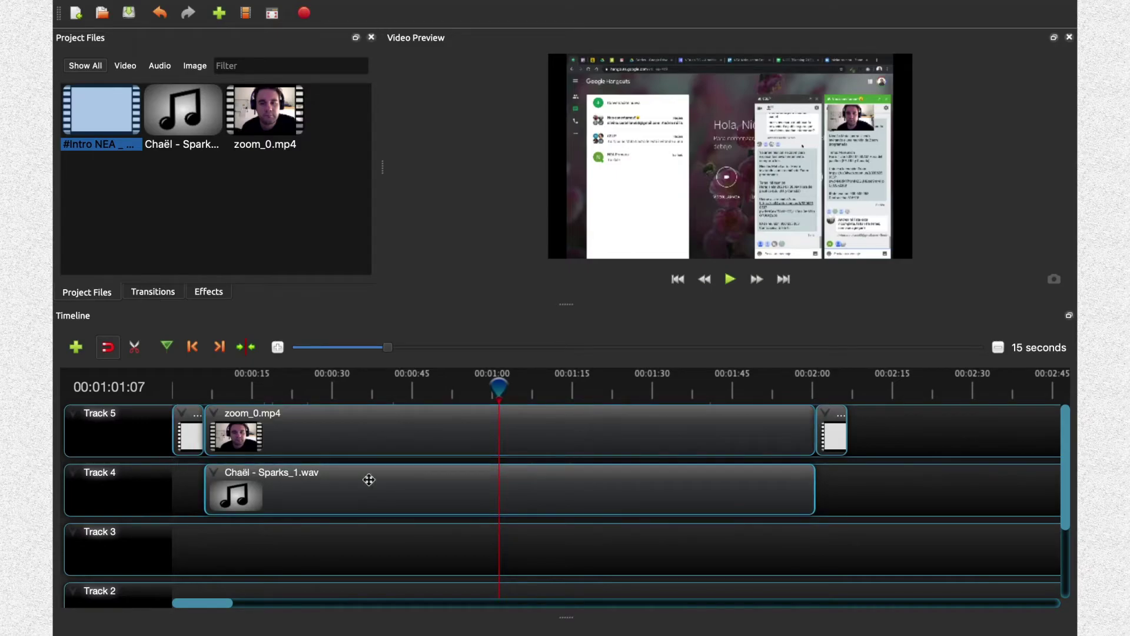
# Step: Set up a video export to the Desktop folder with the file name NEA Tarea de Biologia
pyautogui.click(815, 420)
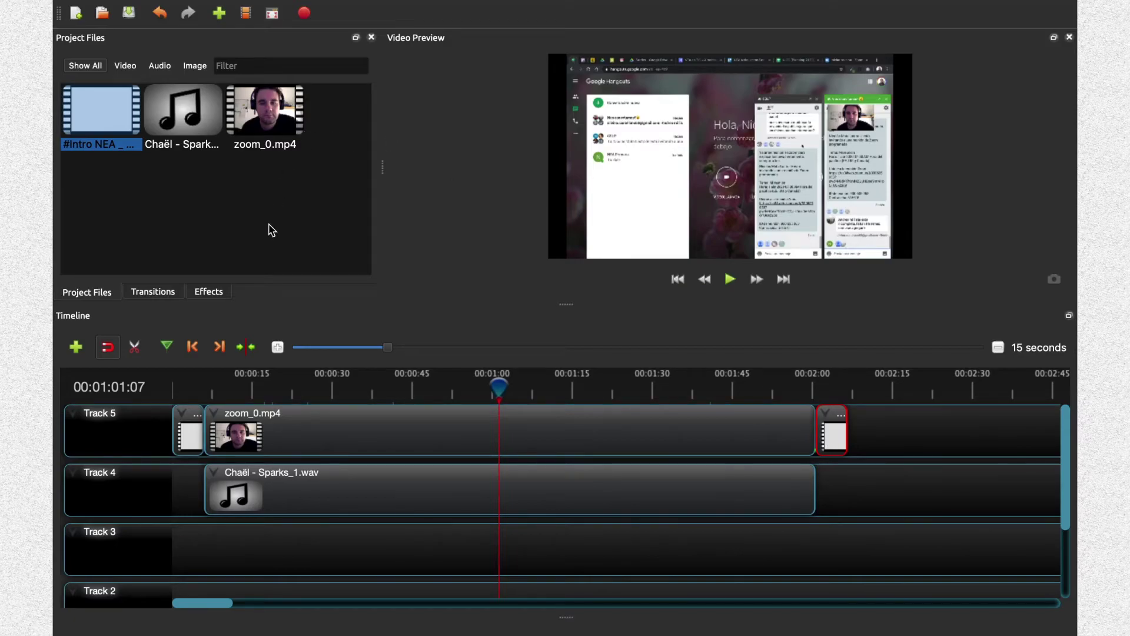
pyautogui.click(304, 14)
pyautogui.click(733, 190)
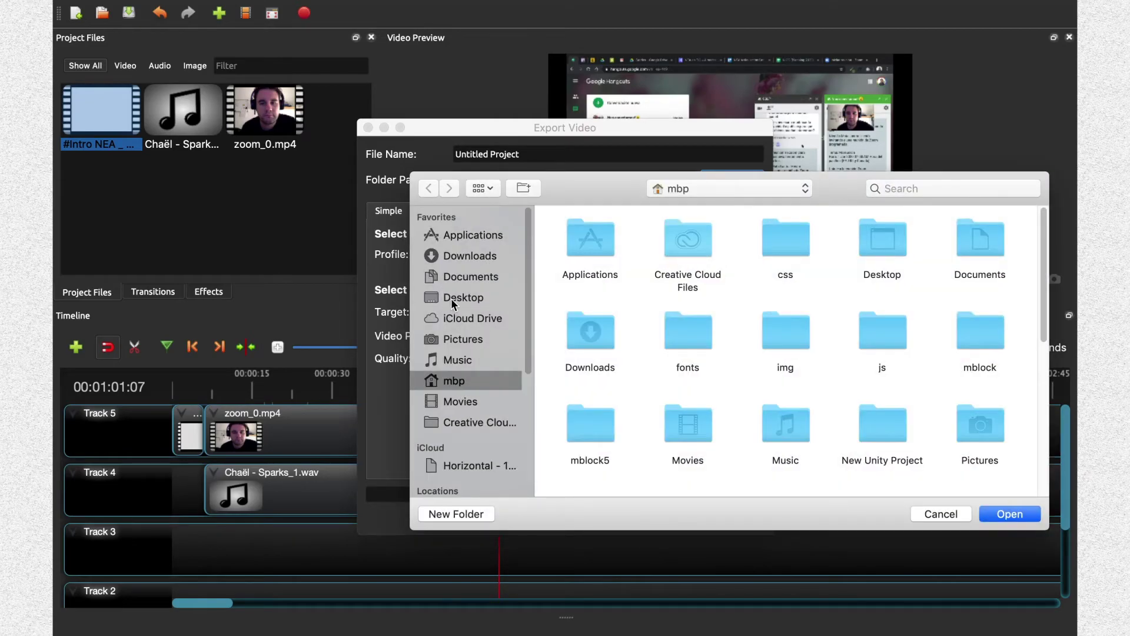
pyautogui.click(453, 301)
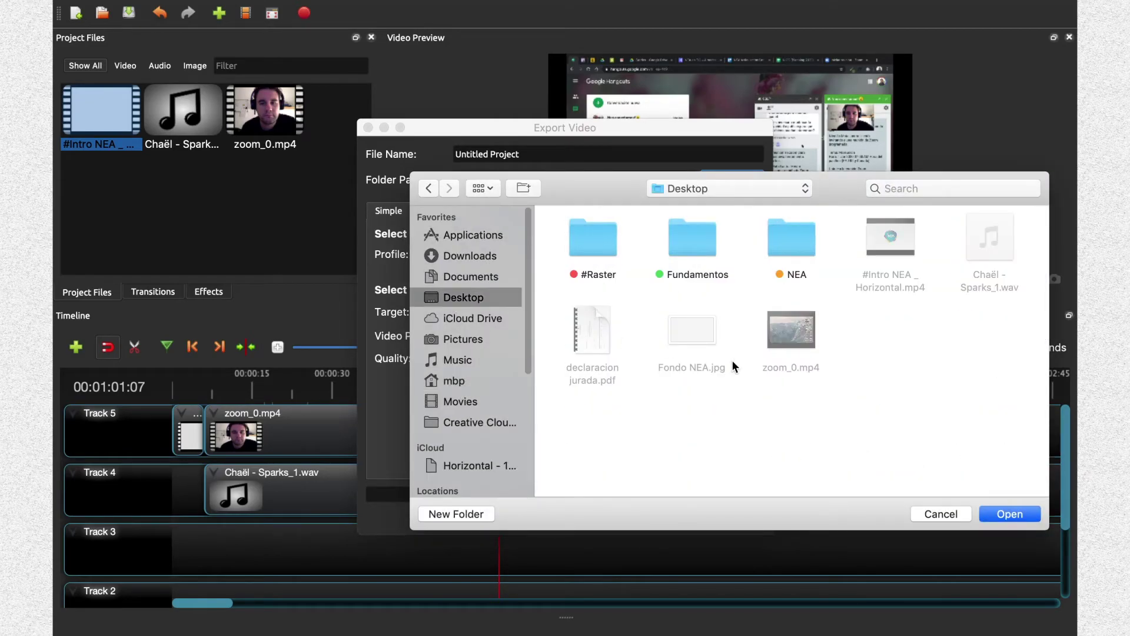
pyautogui.click(1009, 515)
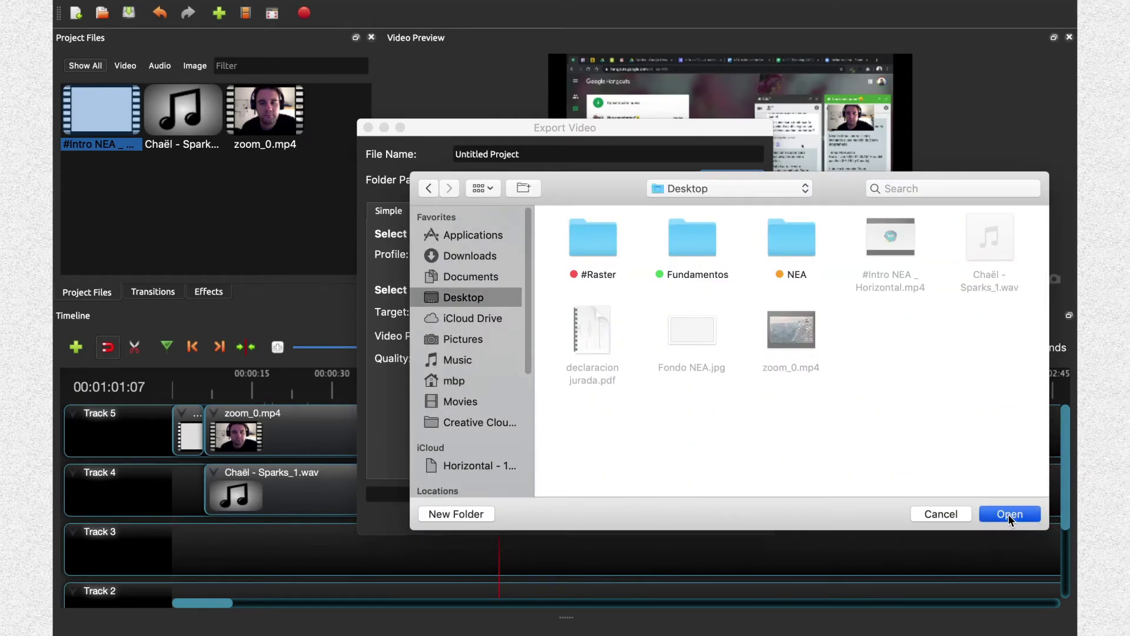
pyautogui.moveTo(532, 154); pyautogui.dragTo(353, 164)
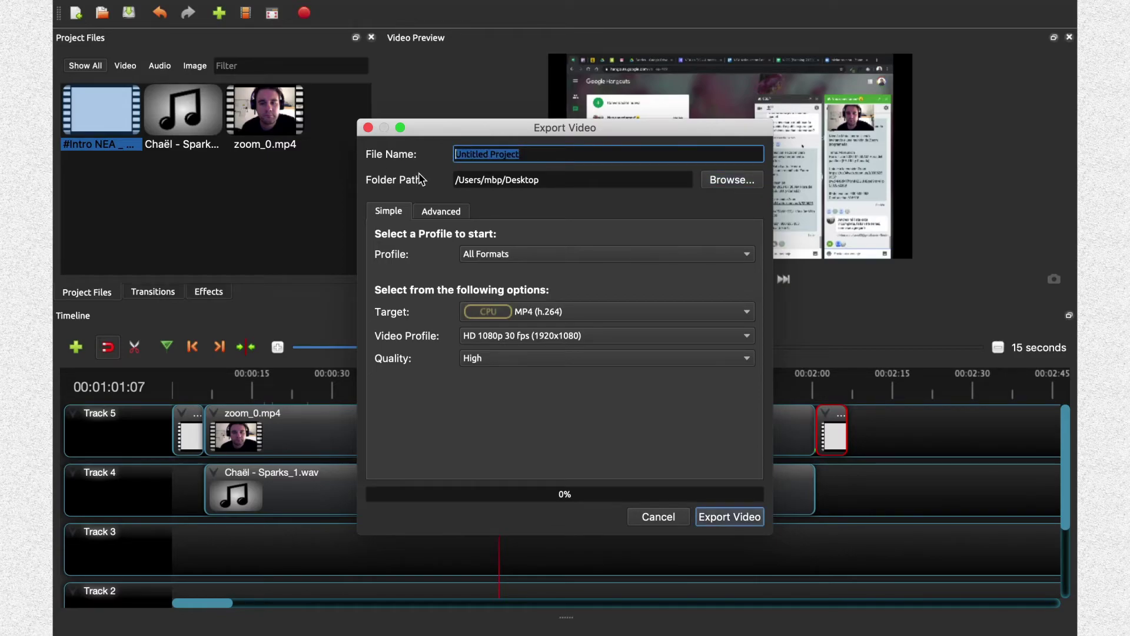
pyautogui.write('NEA Tarea de Biologia')
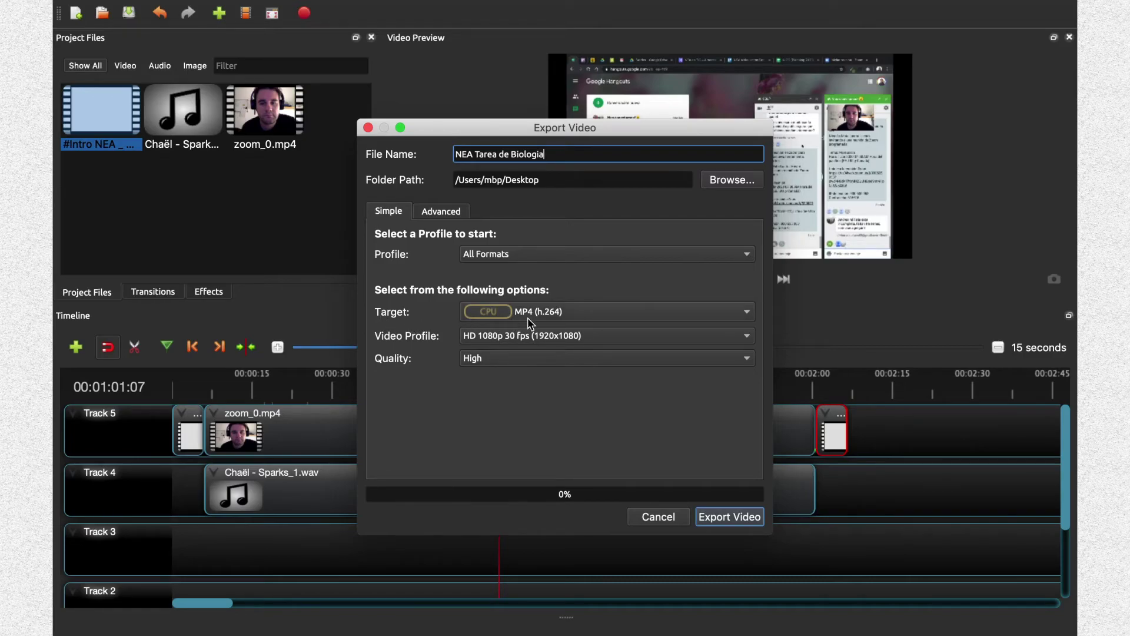
# Step: Review the target formats and advanced options, and export the video as MP4 (h.264), HD 1080p 30 fps (1920x1080), High quality
pyautogui.click(632, 320)
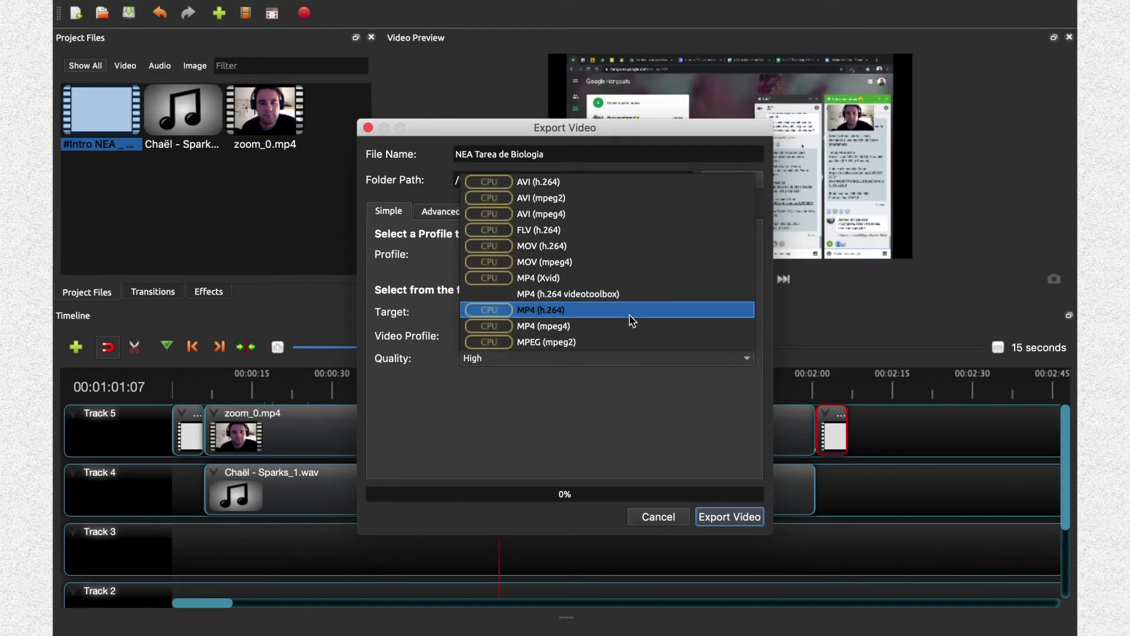
pyautogui.click(554, 415)
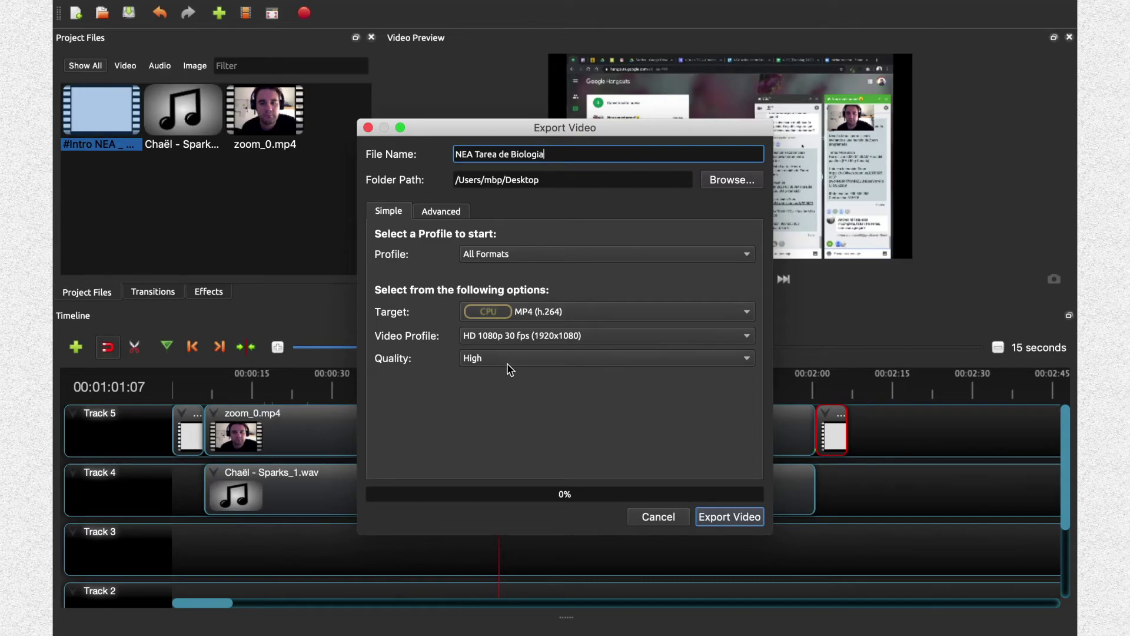
pyautogui.click(452, 221)
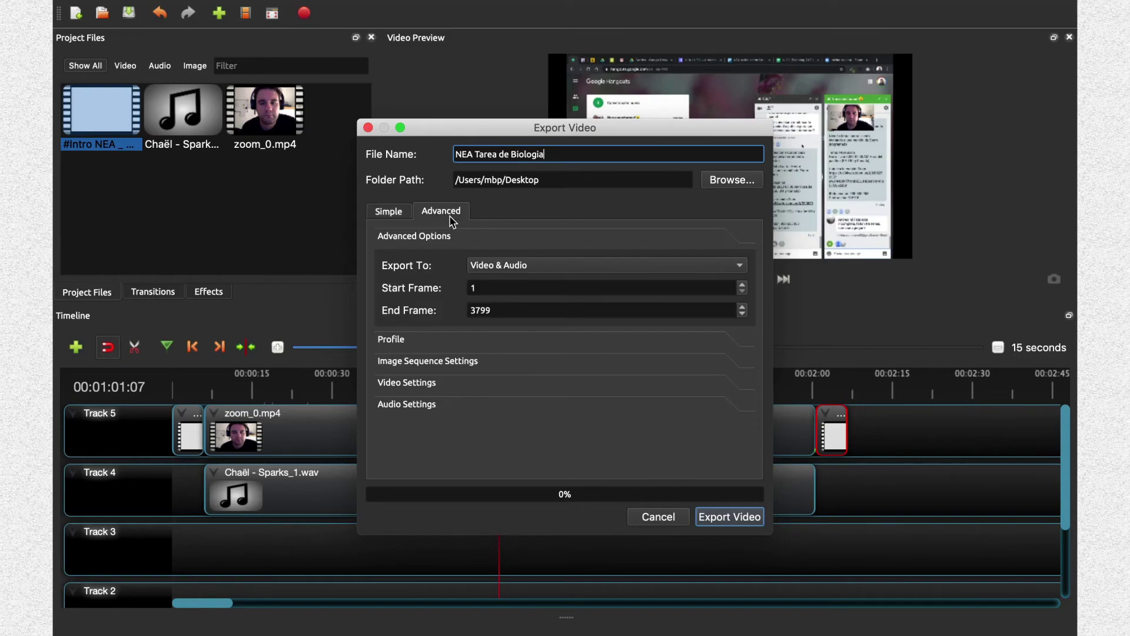
pyautogui.click(388, 216)
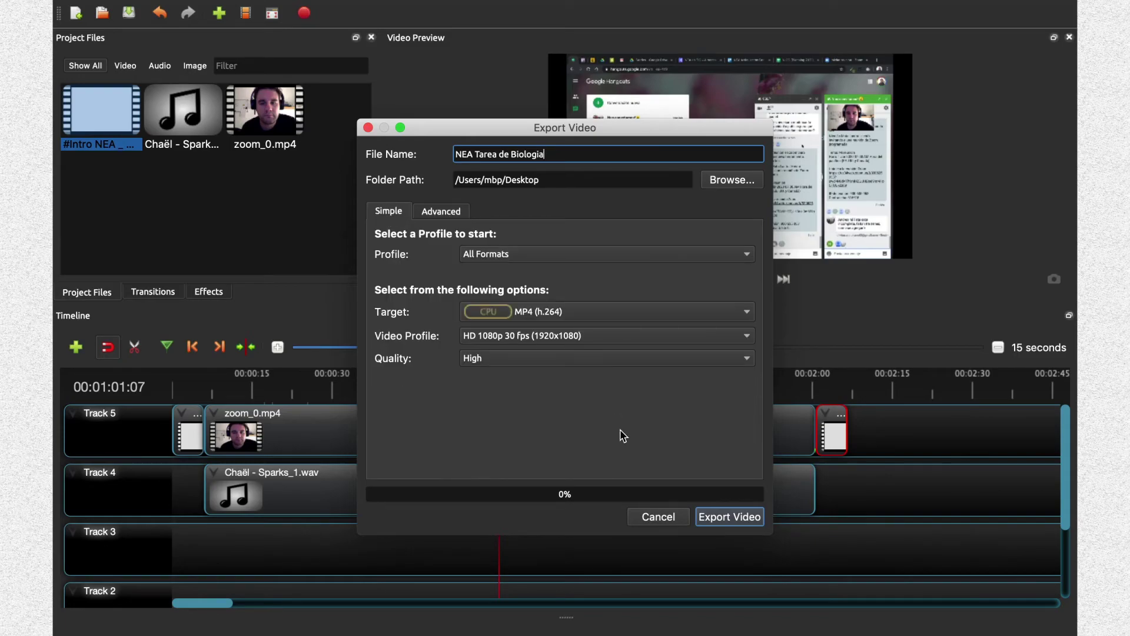
pyautogui.click(738, 523)
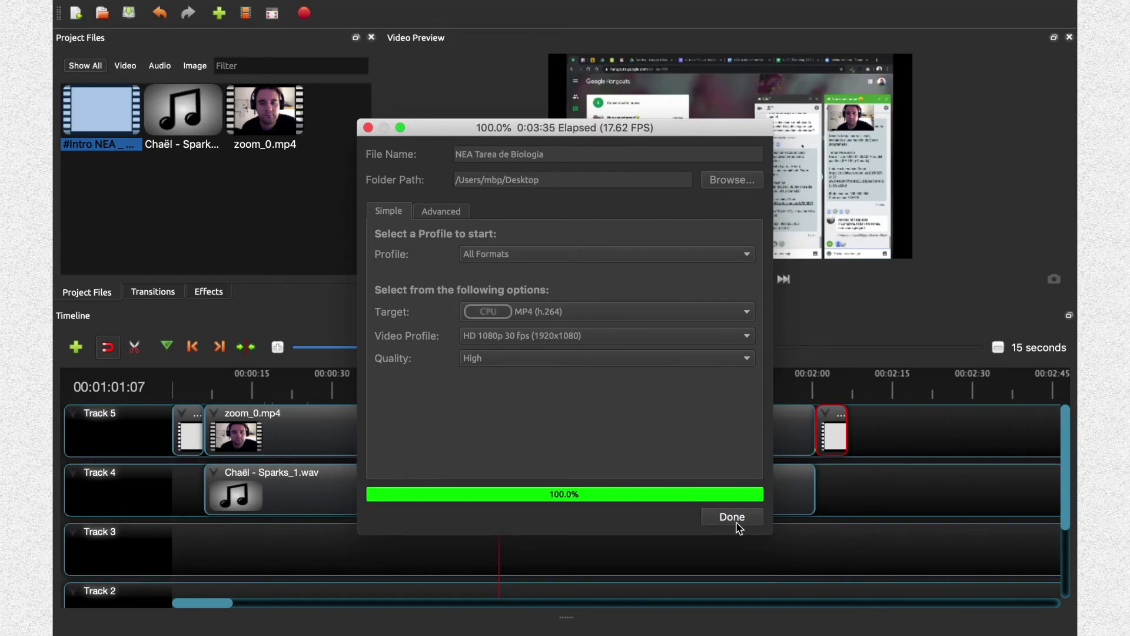
pyautogui.click(730, 517)
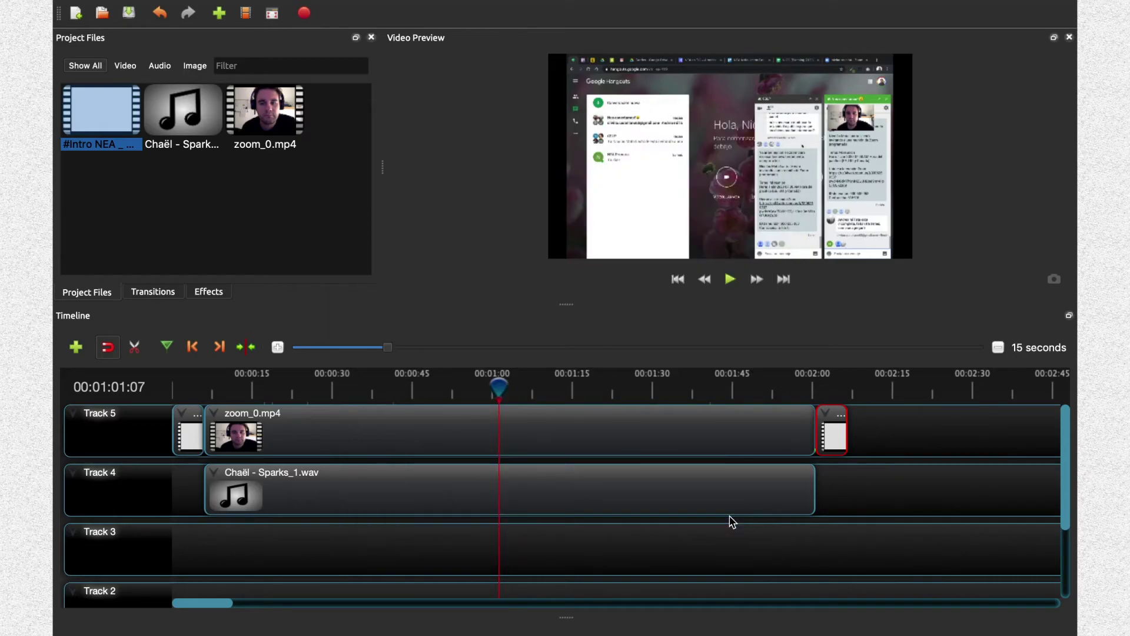
# Step: Minimize the video editor and close the Seguridad y privacidad window to reach the desktop
pyautogui.moveTo(284, 5)
pyautogui.click(96, 26)
pyautogui.click(82, 52)
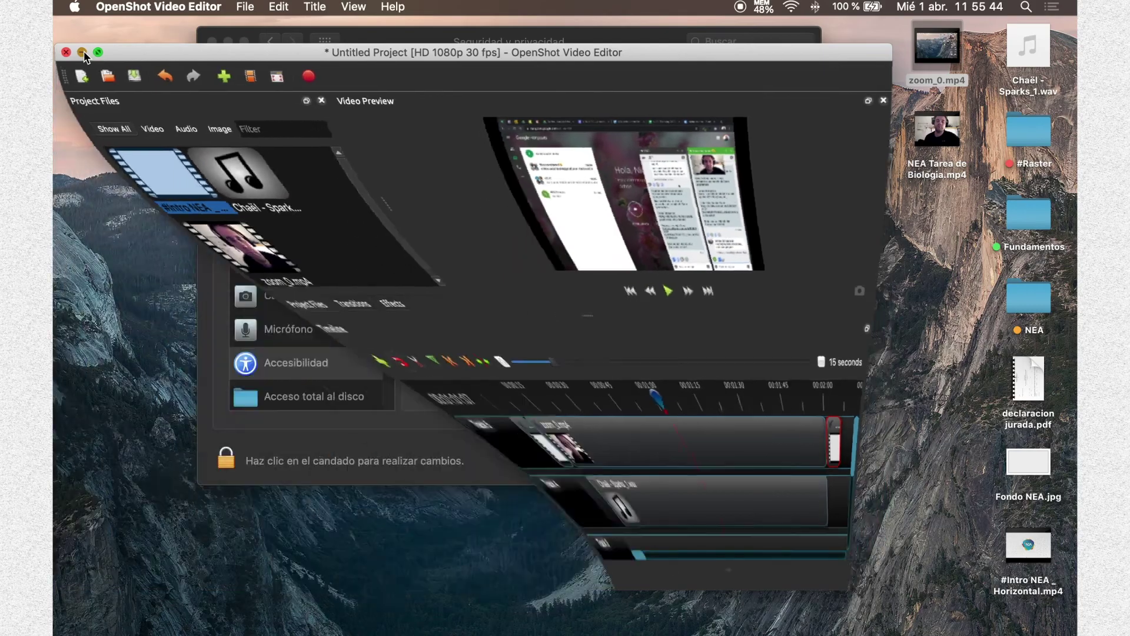
pyautogui.click(396, 34)
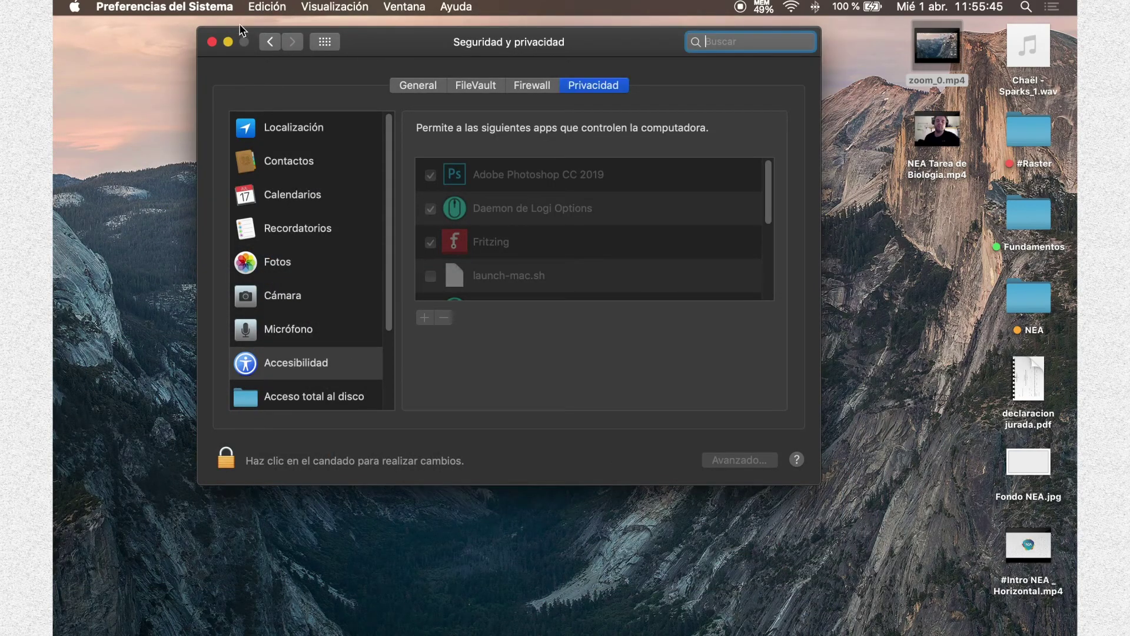
pyautogui.click(212, 42)
pyautogui.click(881, 262)
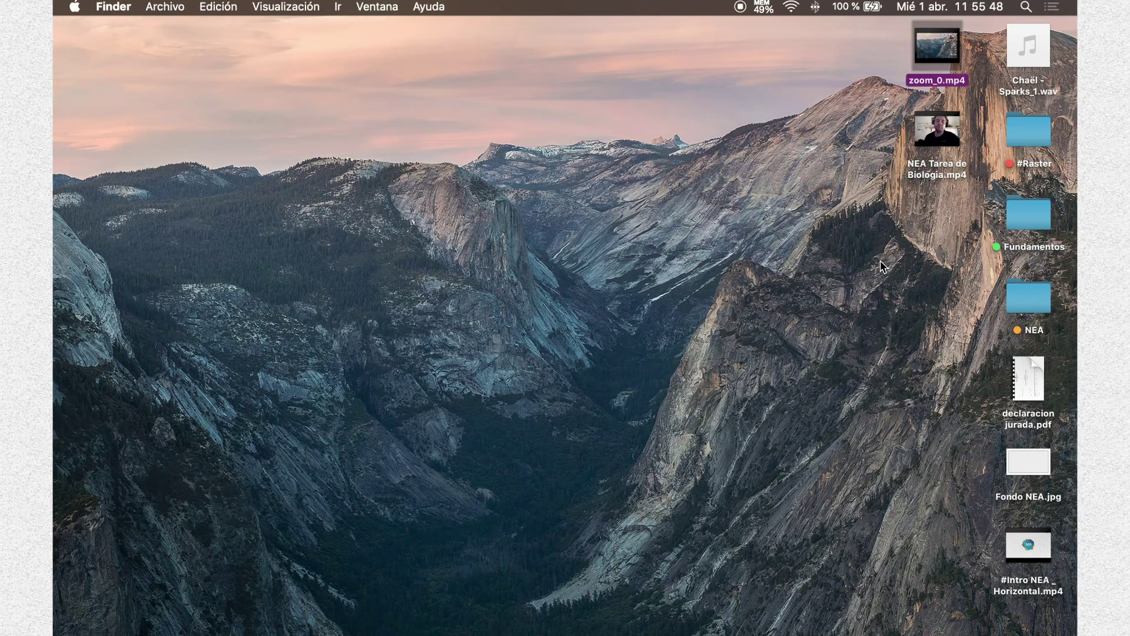
# Step: Preview NEA Tarea de Biologia.mp4 from the desktop and skim through it from the intro to the end of the closing clip
pyautogui.moveTo(867, 94); pyautogui.dragTo(989, 209)
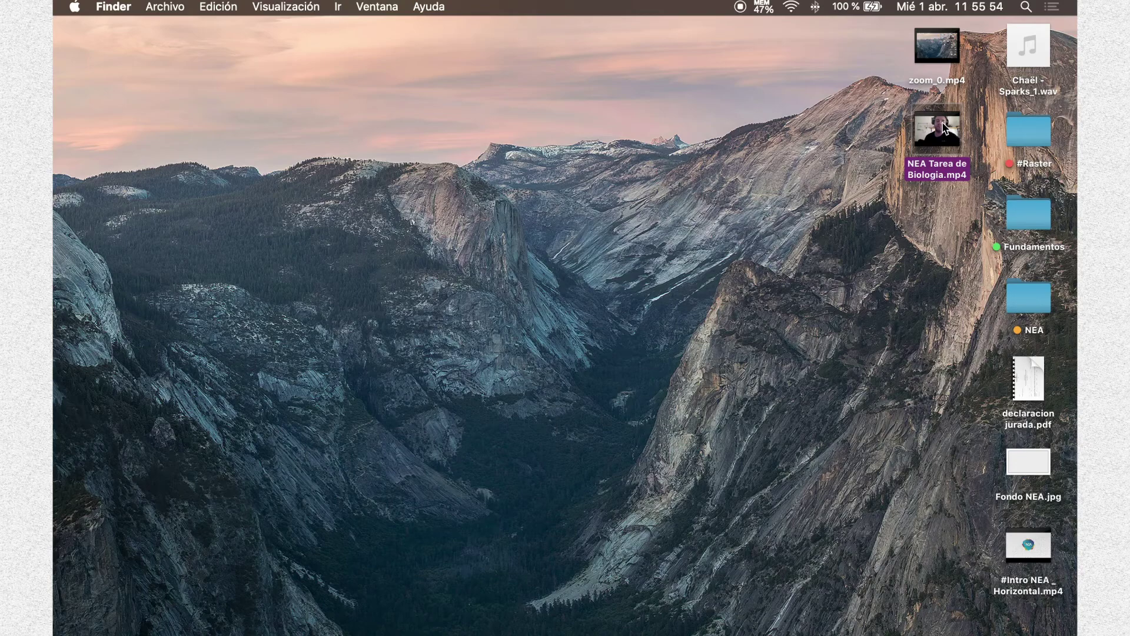
pyautogui.press('space')
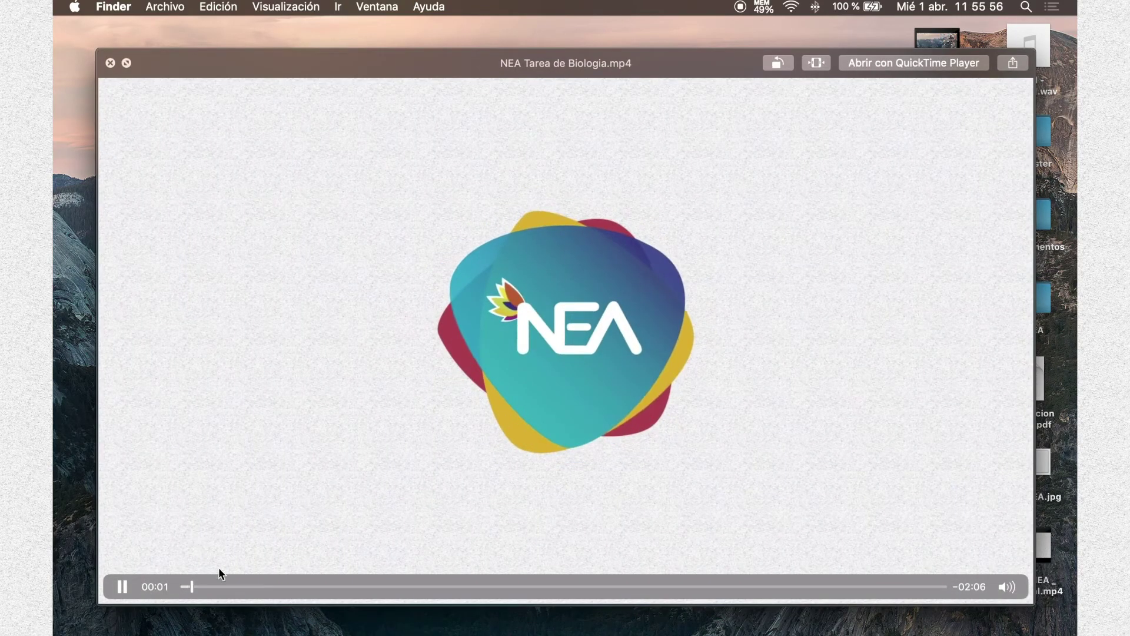
pyautogui.click(252, 587)
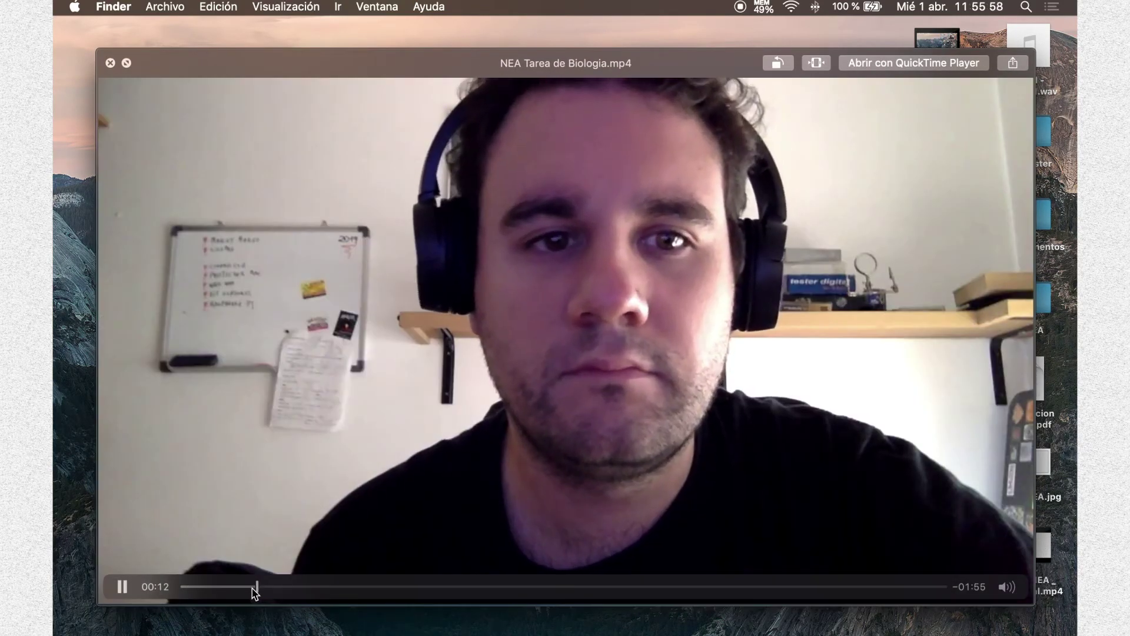
pyautogui.click(519, 587)
pyautogui.click(633, 587)
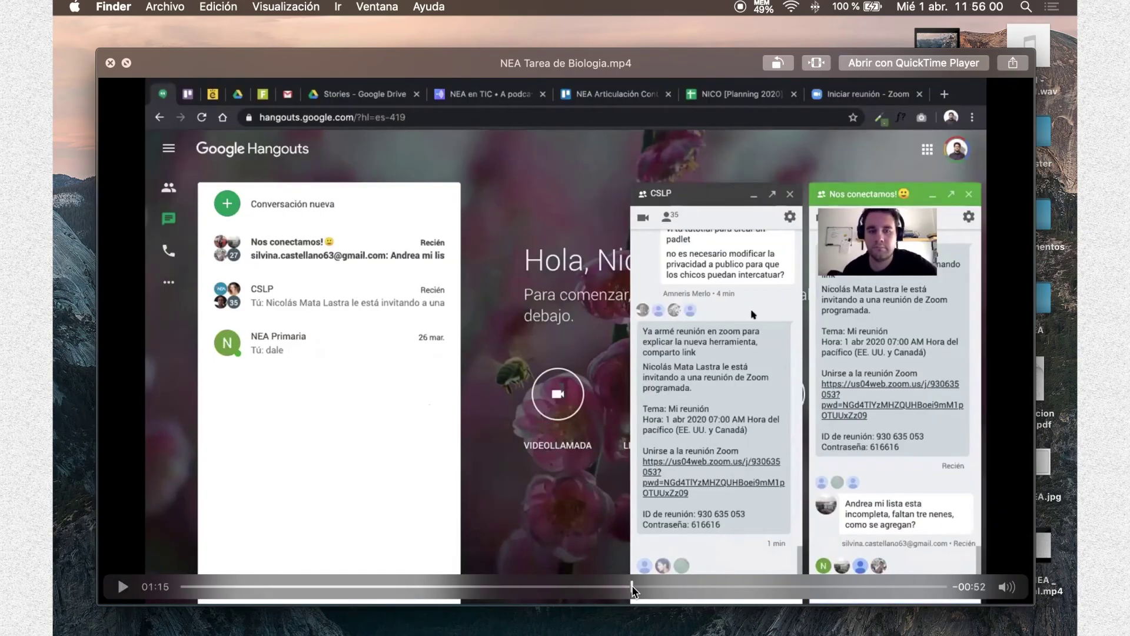
pyautogui.click(925, 586)
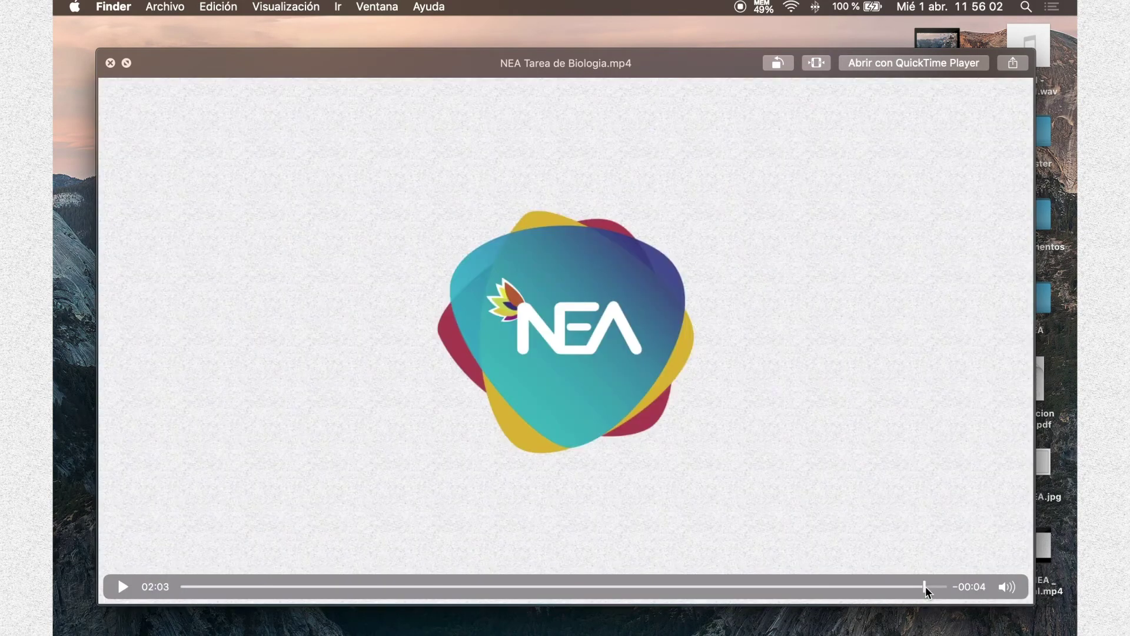
pyautogui.moveTo(931, 588); pyautogui.dragTo(951, 590)
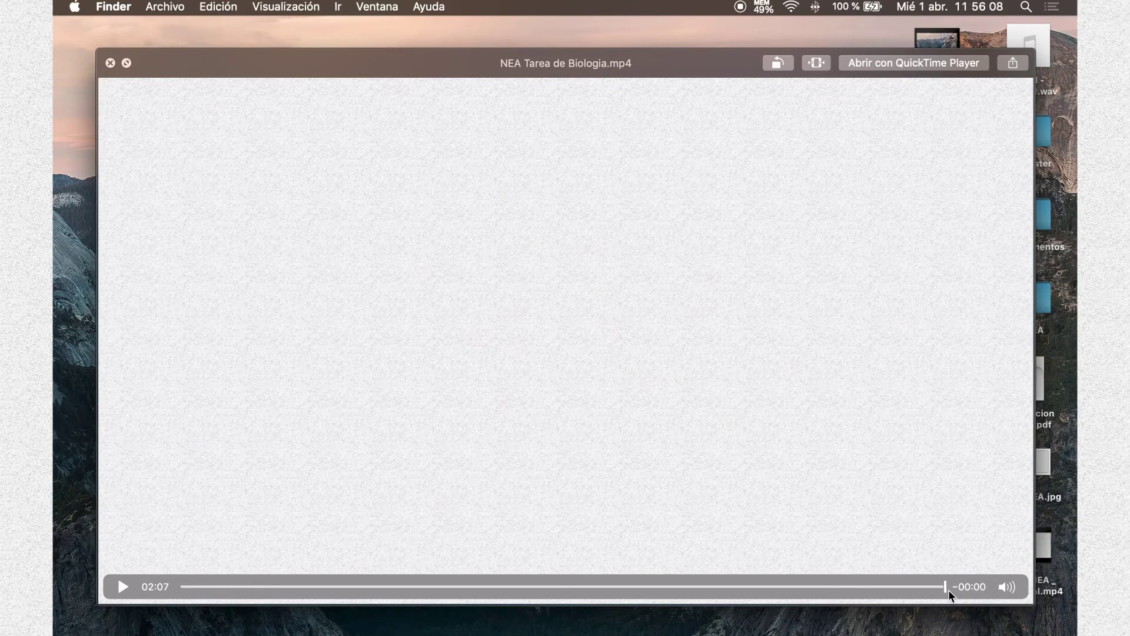
# Step: Recheck the later Zoom section and the ending of the exported video, and replay it from the beginning
pyautogui.moveTo(948, 588); pyautogui.dragTo(664, 588)
pyautogui.press('space')
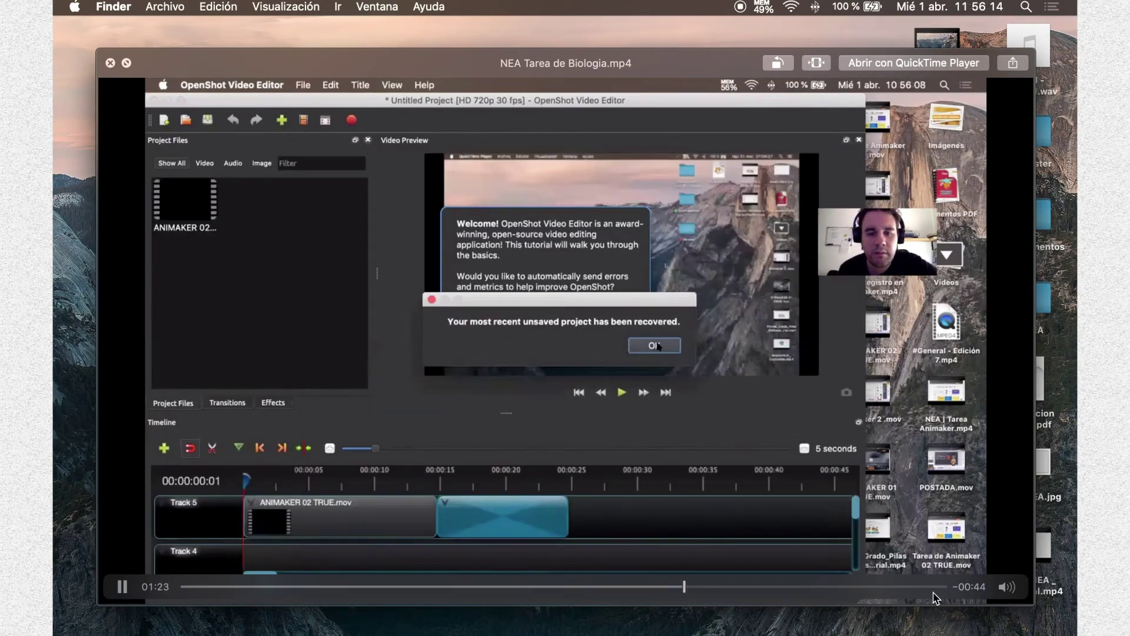
pyautogui.click(934, 587)
pyautogui.press('space')
pyautogui.moveTo(934, 587); pyautogui.dragTo(189, 587)
pyautogui.press('space')
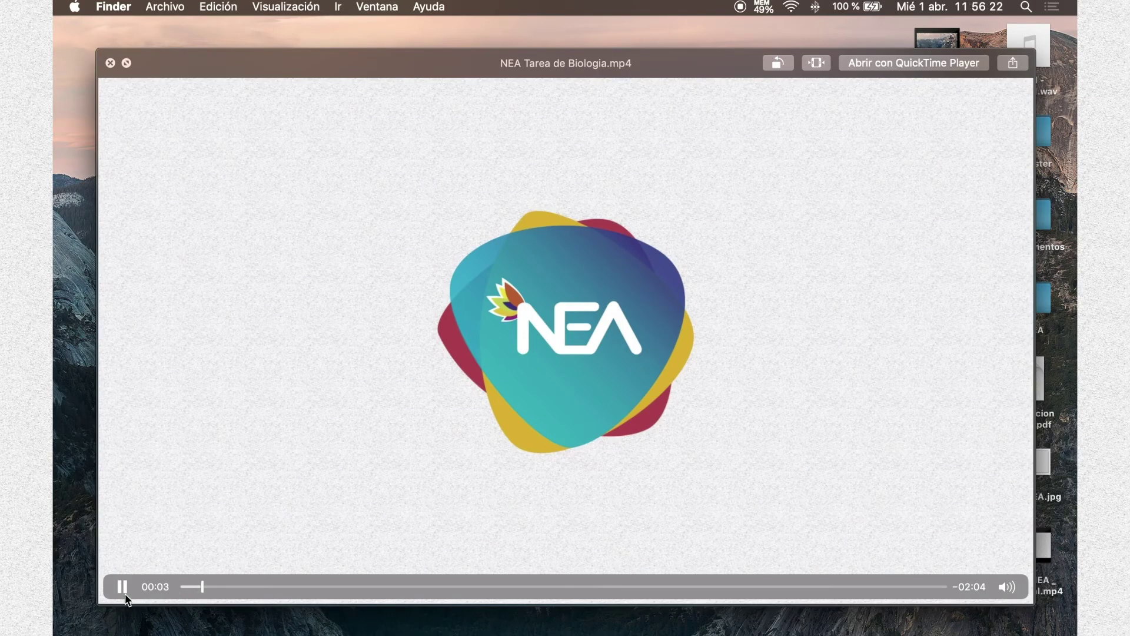